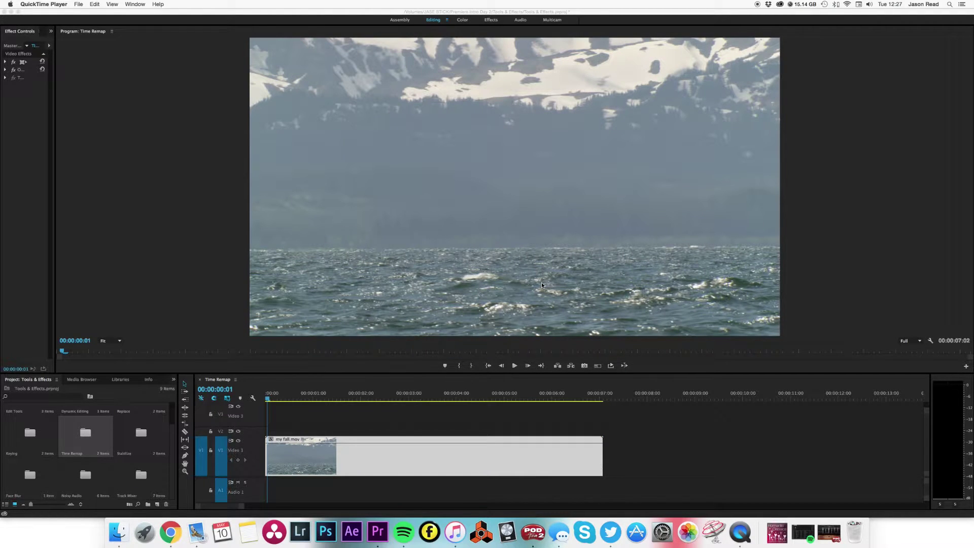
Play and scrub through the whale clip to preview the breach, then return to the start.
key(space)
key(space)
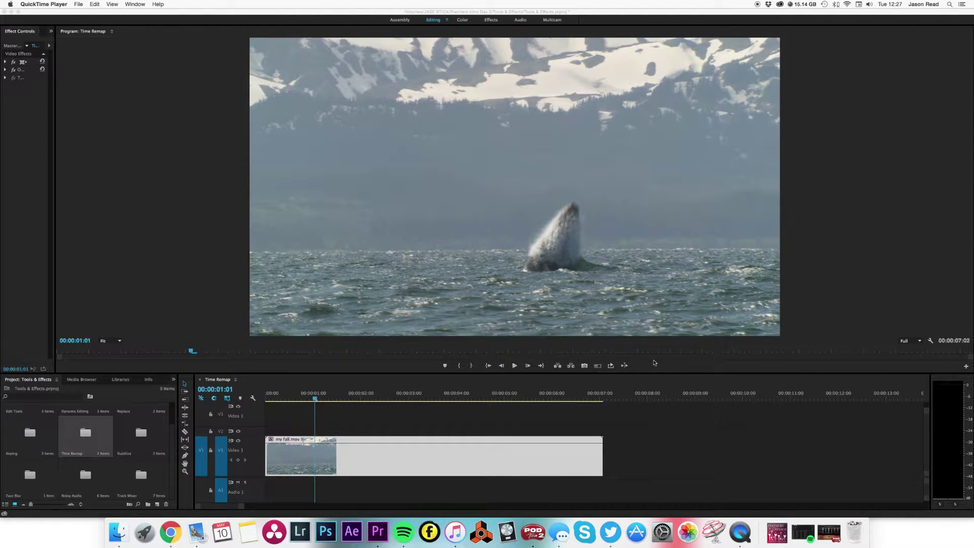
click(405, 430)
click(311, 403)
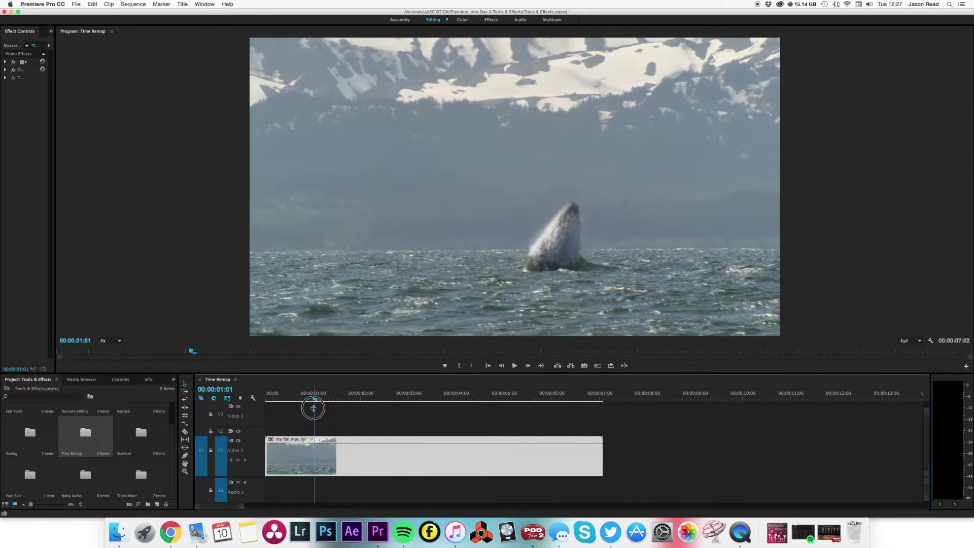
click(401, 403)
drag(401, 403, 246, 420)
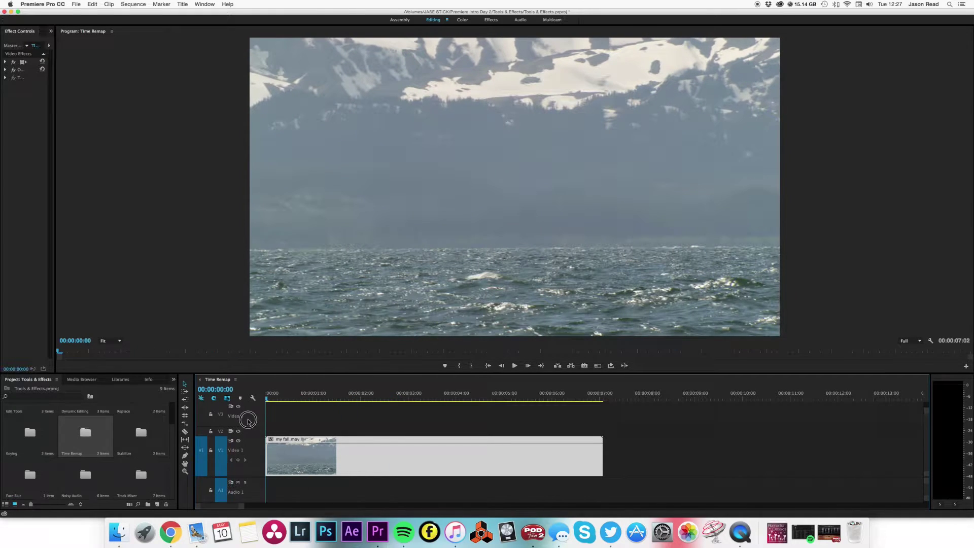
click(329, 428)
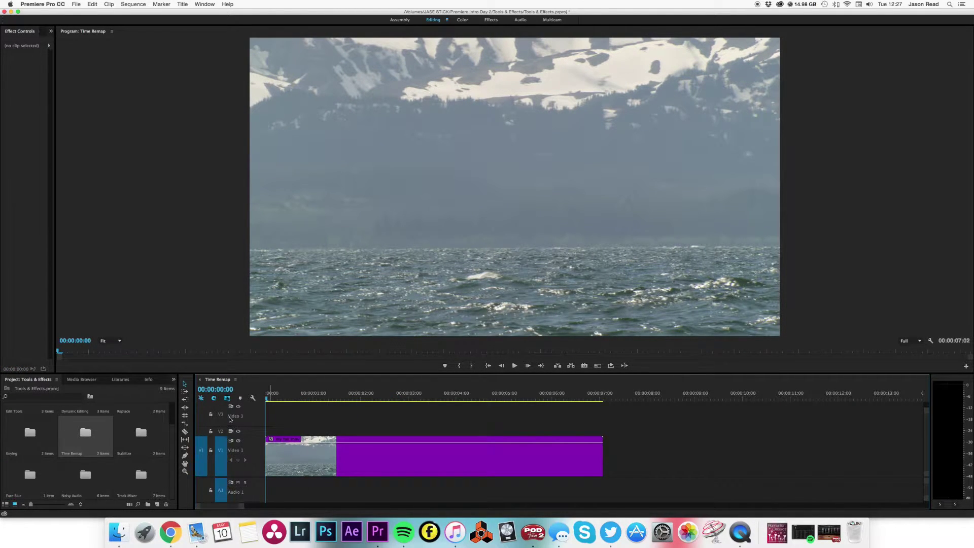
Try speeding up and slowing the clip with Rate Stretch, then undo back to the original length.
click(185, 425)
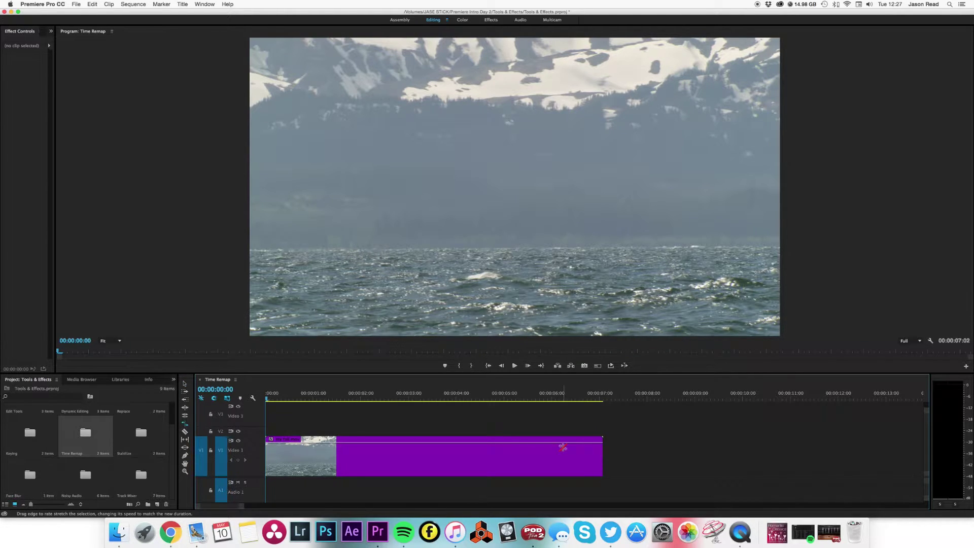
drag(603, 456, 401, 457)
key(space)
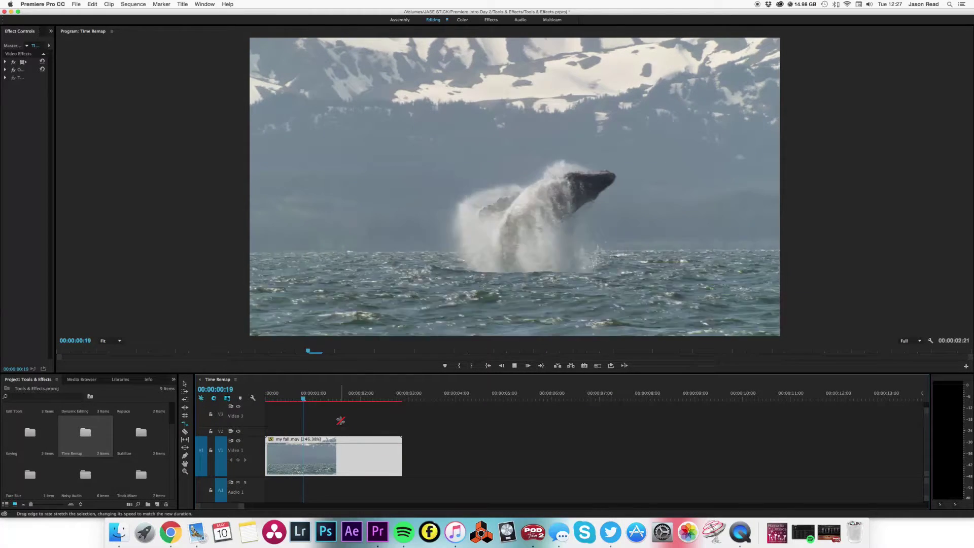
key(space)
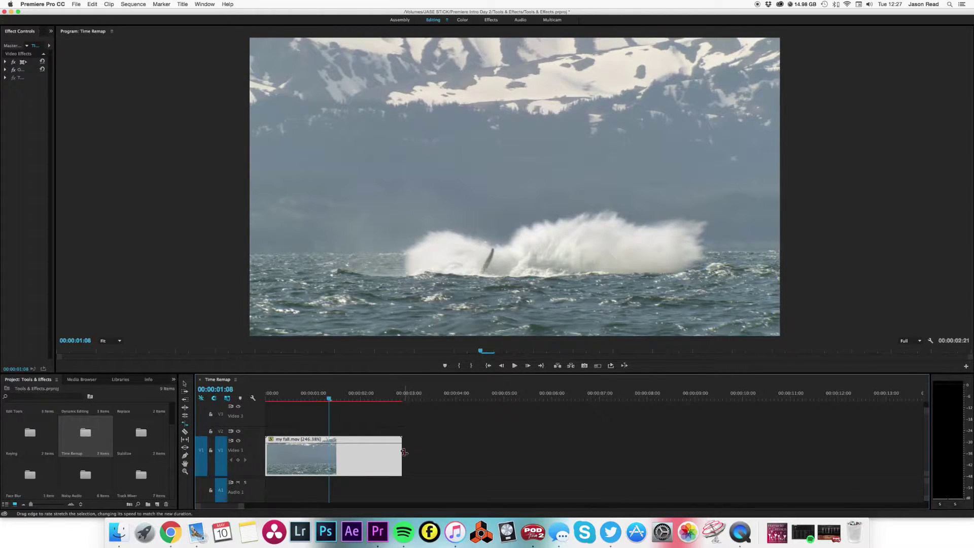
click(746, 460)
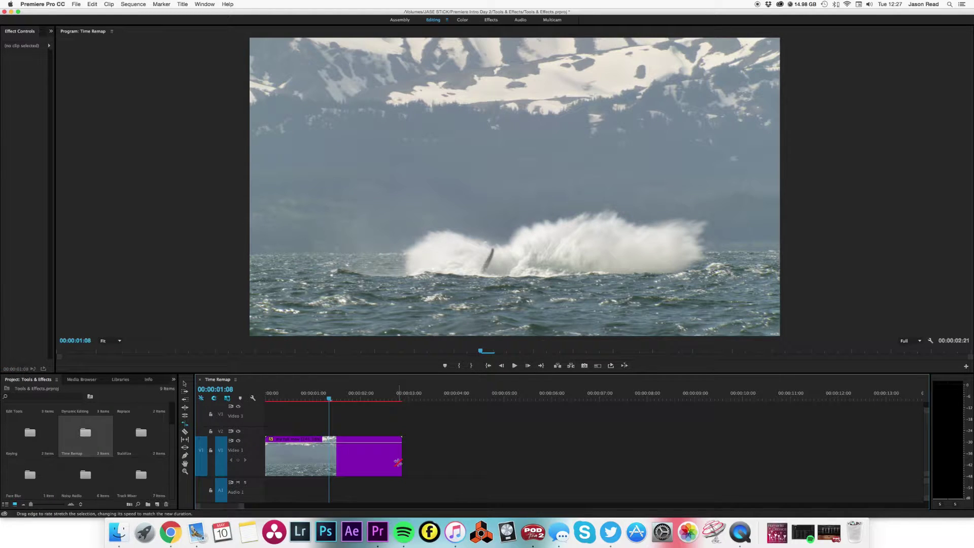
drag(400, 462, 858, 461)
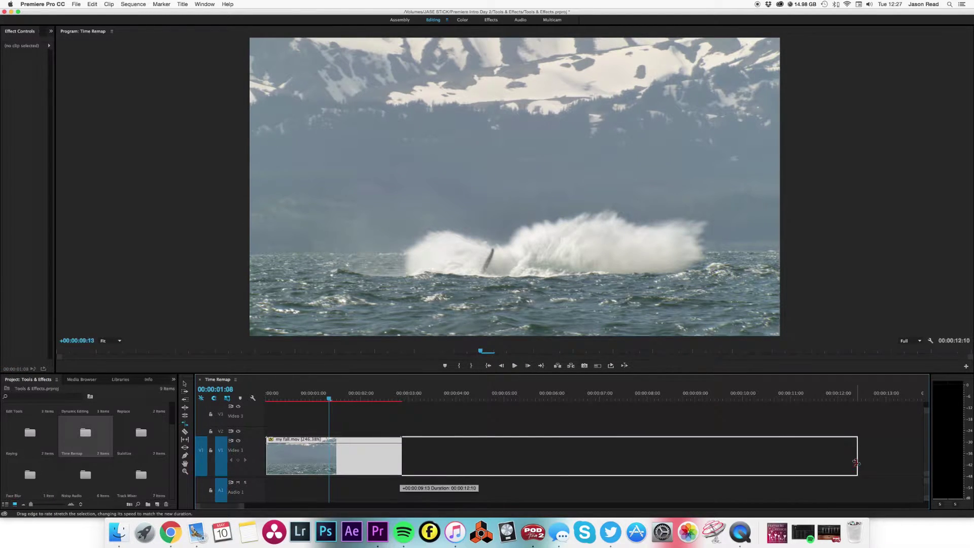
key(space)
key(space)
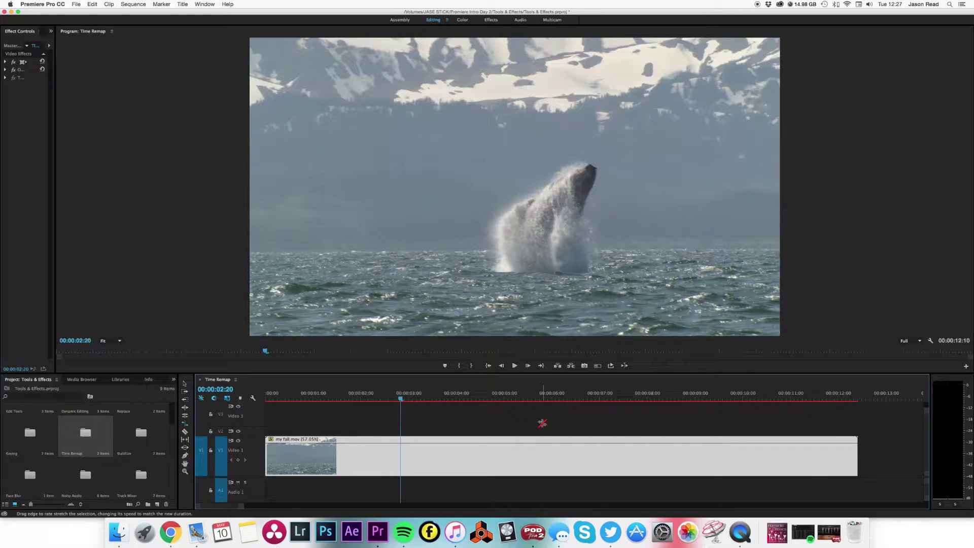
key(super+z)
key(super+z)
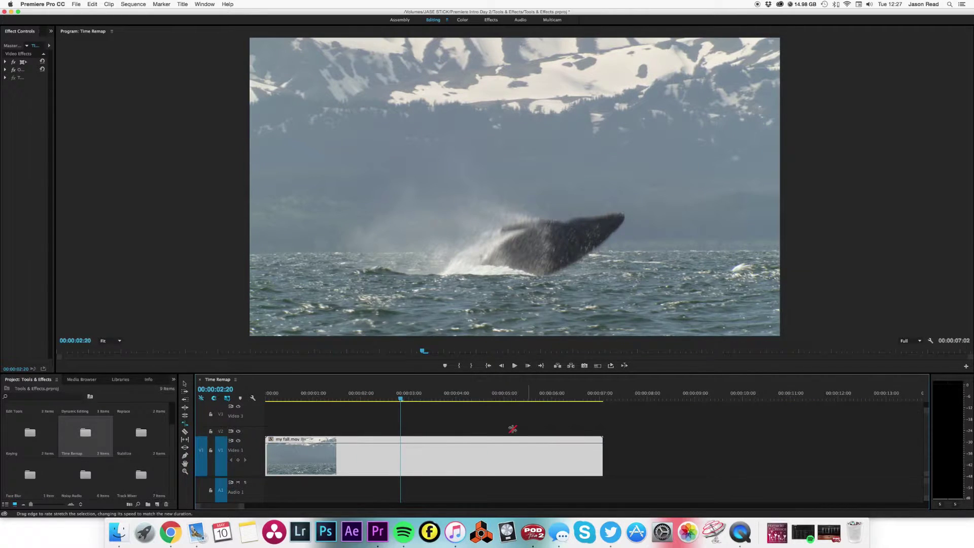
key(v)
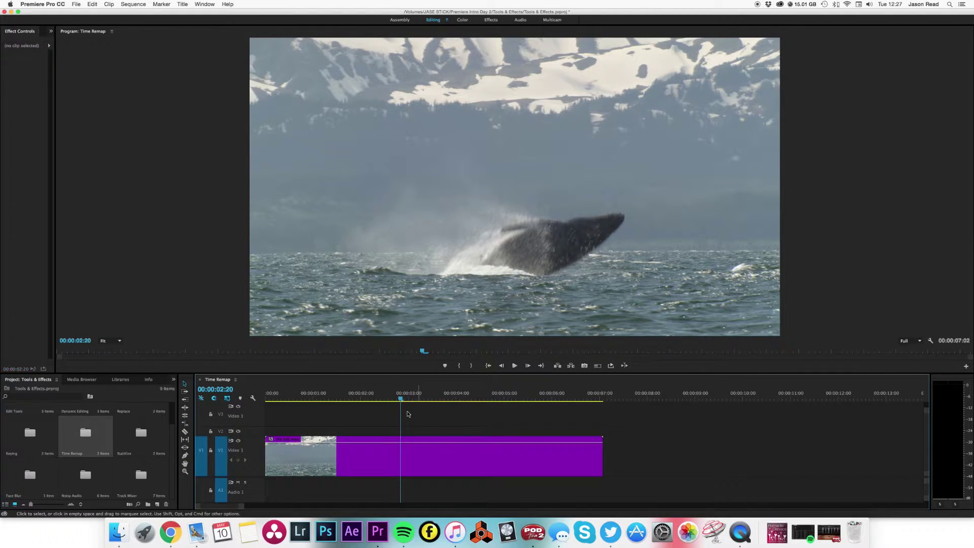
key(Home)
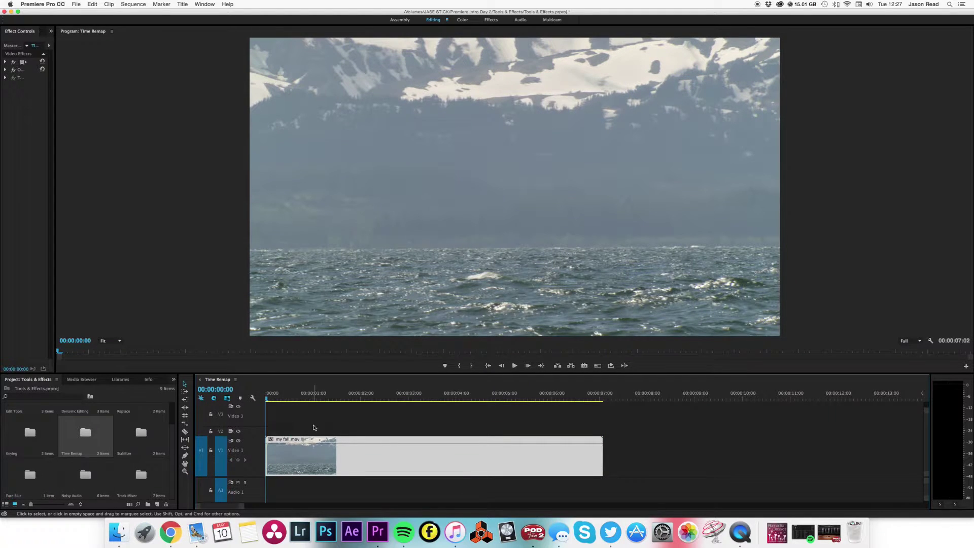
Show Time Remapping > Speed on the 'my fall.mov' clip from its fx badge menu.
click(358, 427)
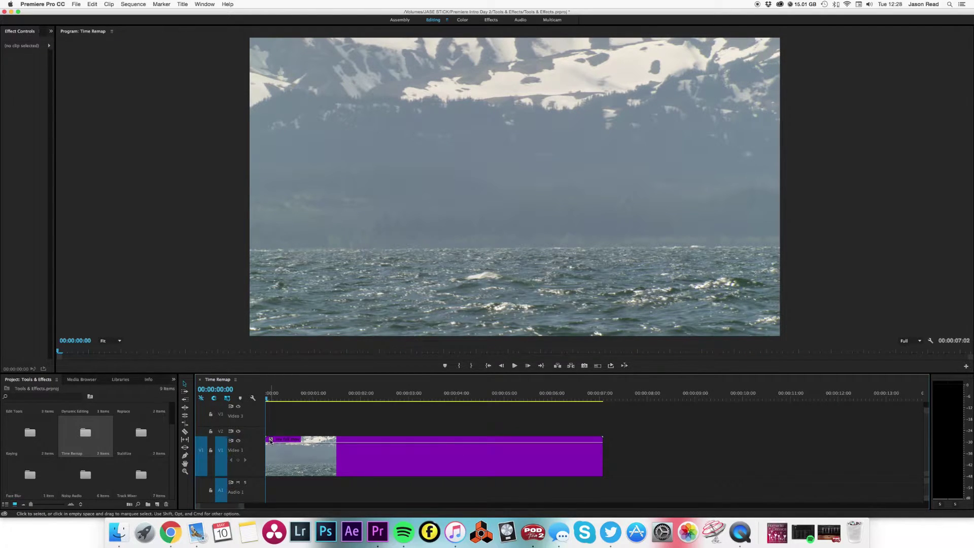
right_click(271, 439)
mouse_move(320, 456)
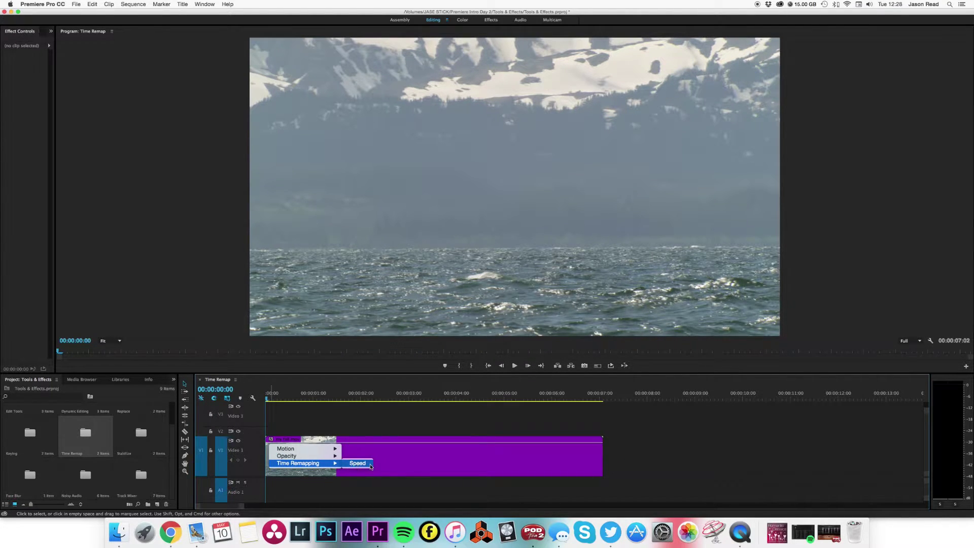
click(358, 463)
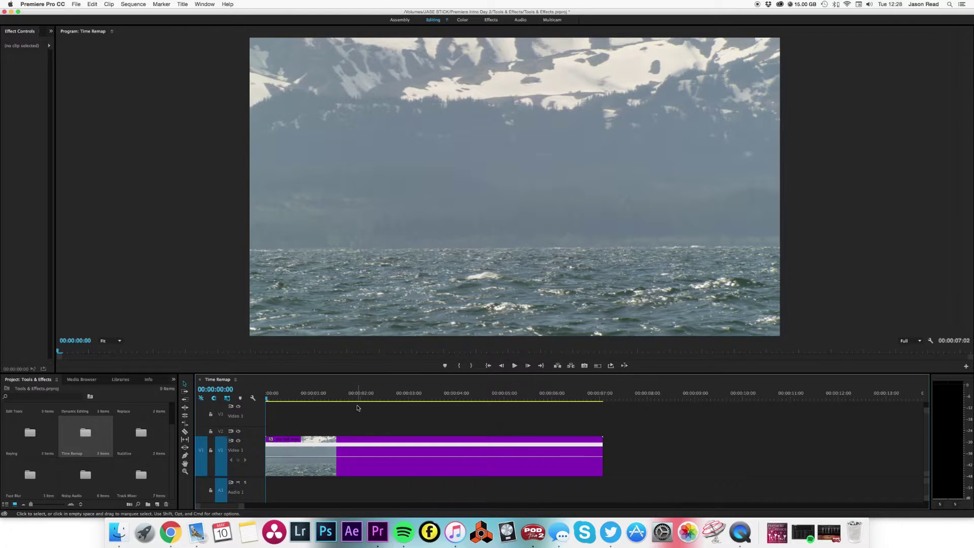
Add Pen-tool speed keyframes at the breach start (~1.5 s) and end (00:00:03:21).
drag(325, 398, 340, 411)
key(p)
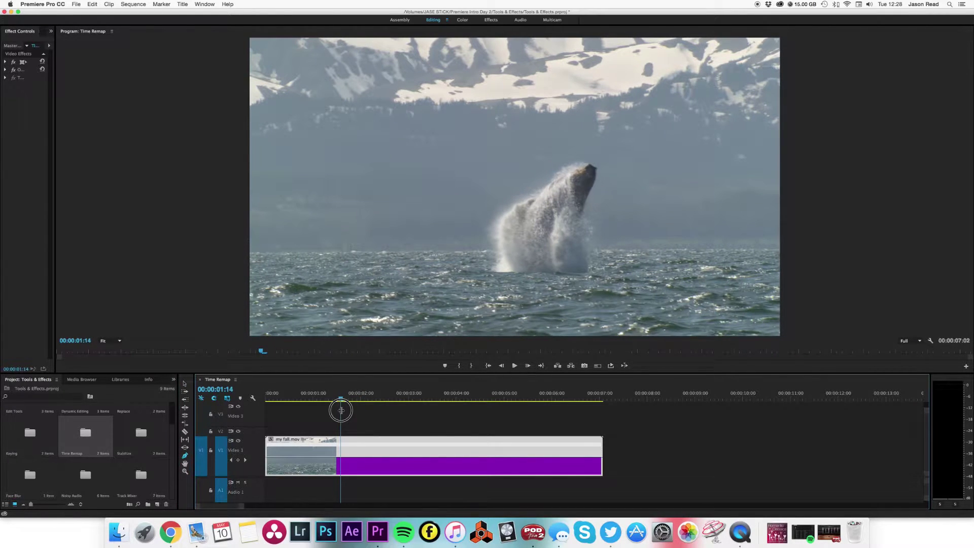
click(340, 461)
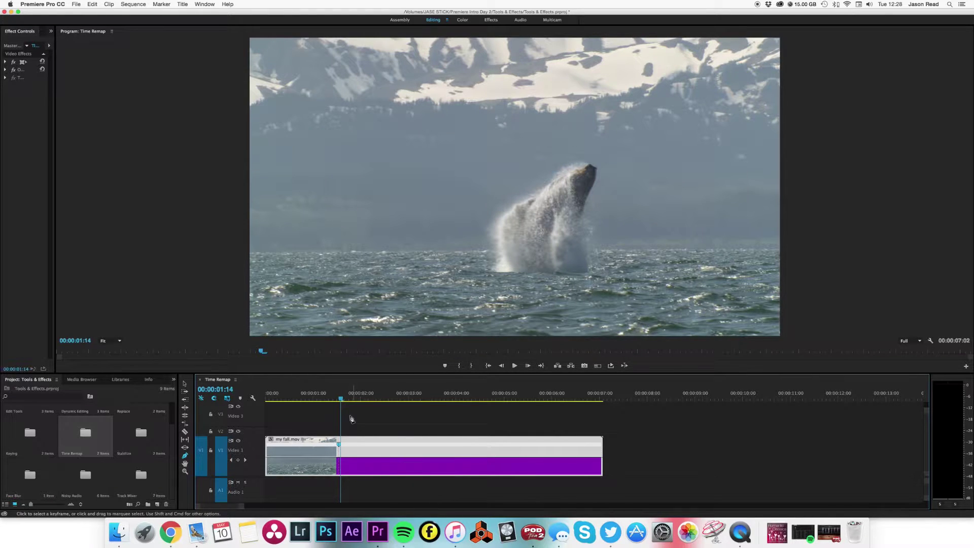
drag(341, 399, 449, 397)
click(450, 464)
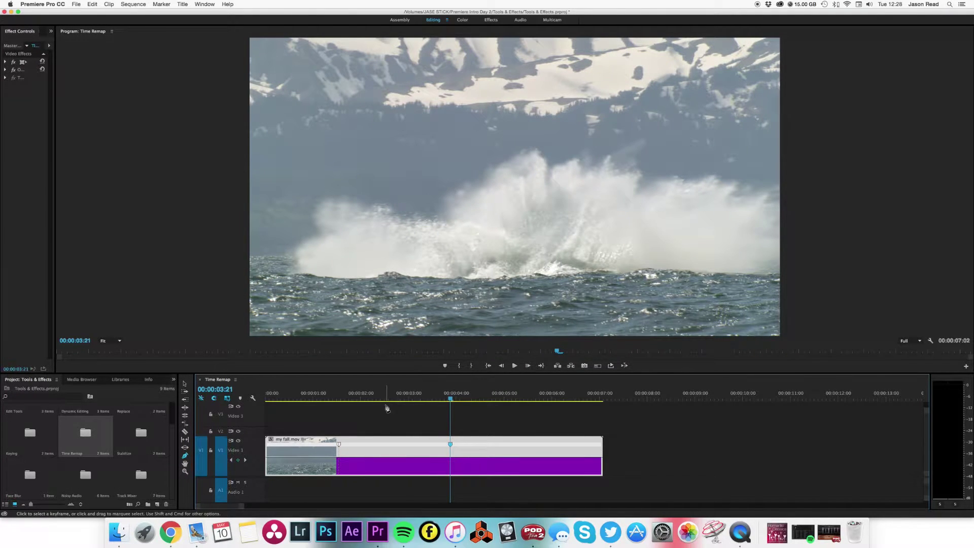
Play the section between the keyframes, then return to the Selection tool.
click(341, 401)
key(space)
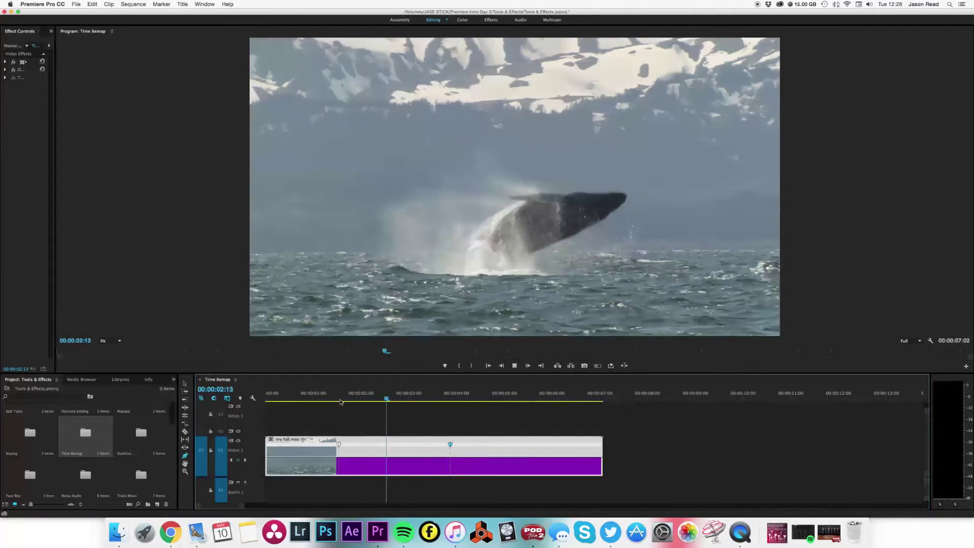
key(space)
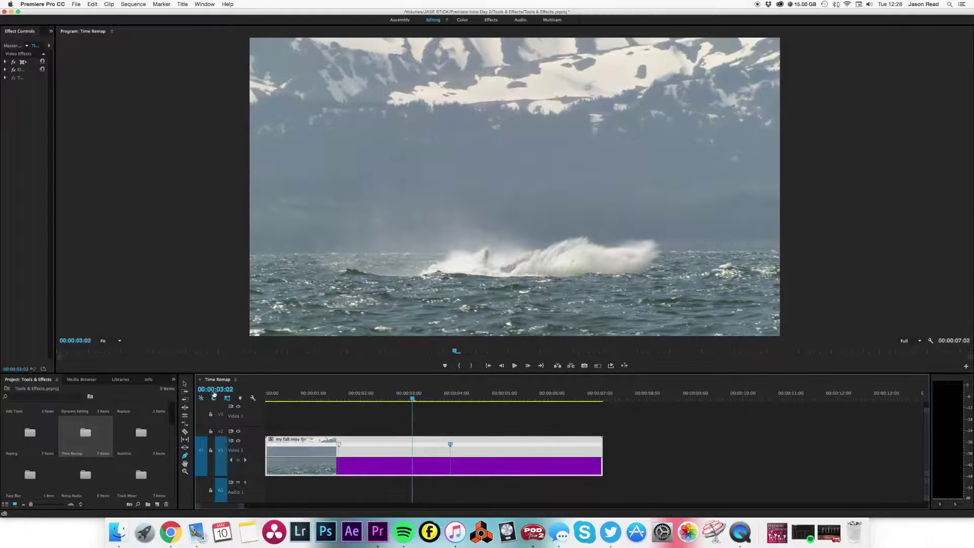
click(185, 386)
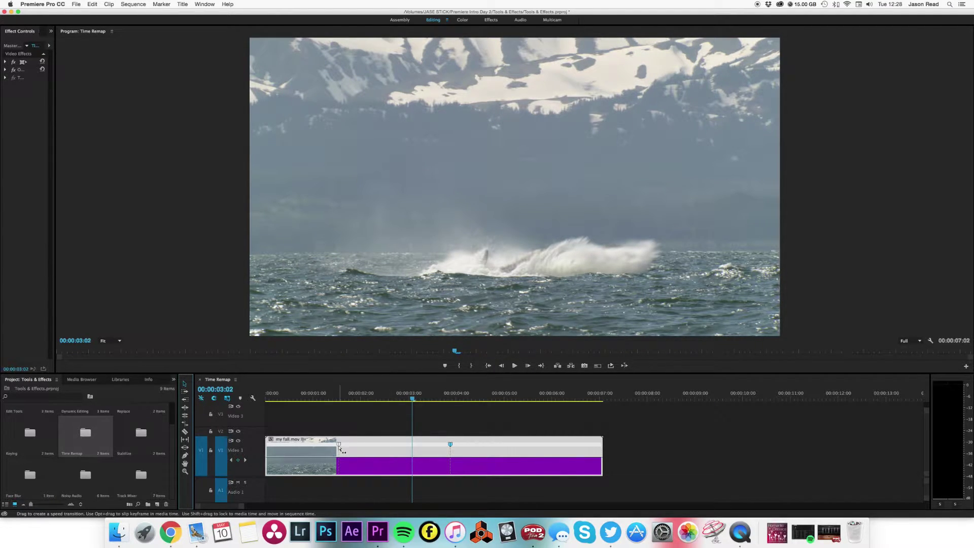
Drop the speed after the first keyframe to about 26% and play back the slowed breach.
drag(401, 460, 409, 470)
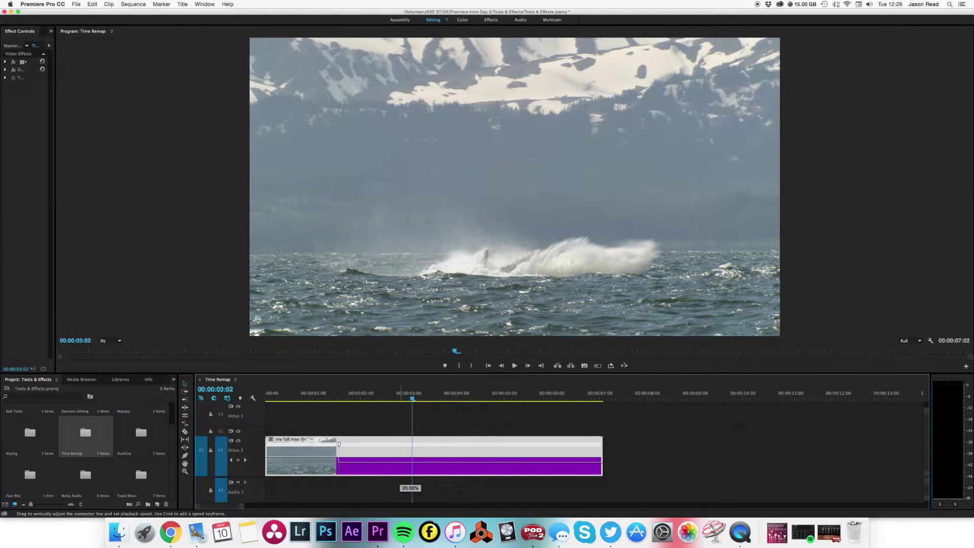
drag(409, 470, 409, 470)
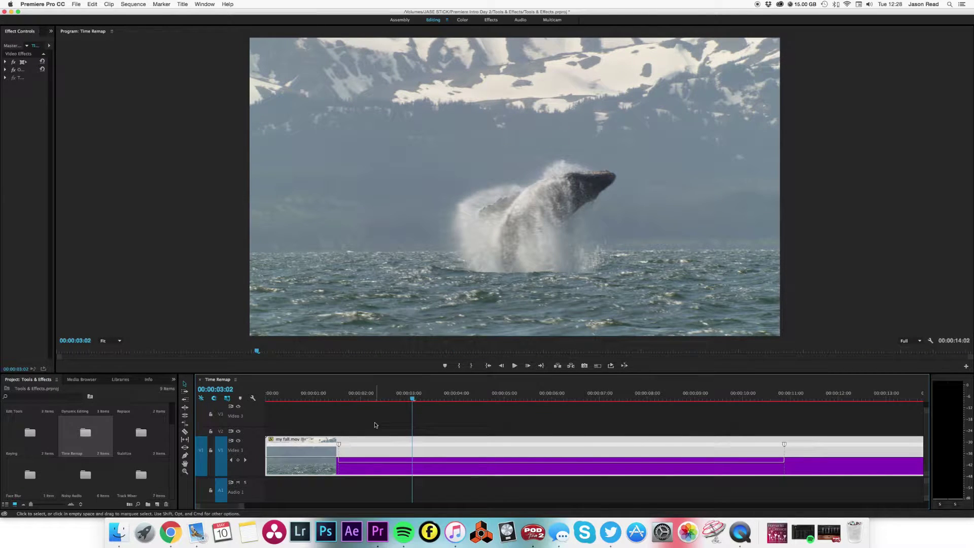
click(332, 398)
key(space)
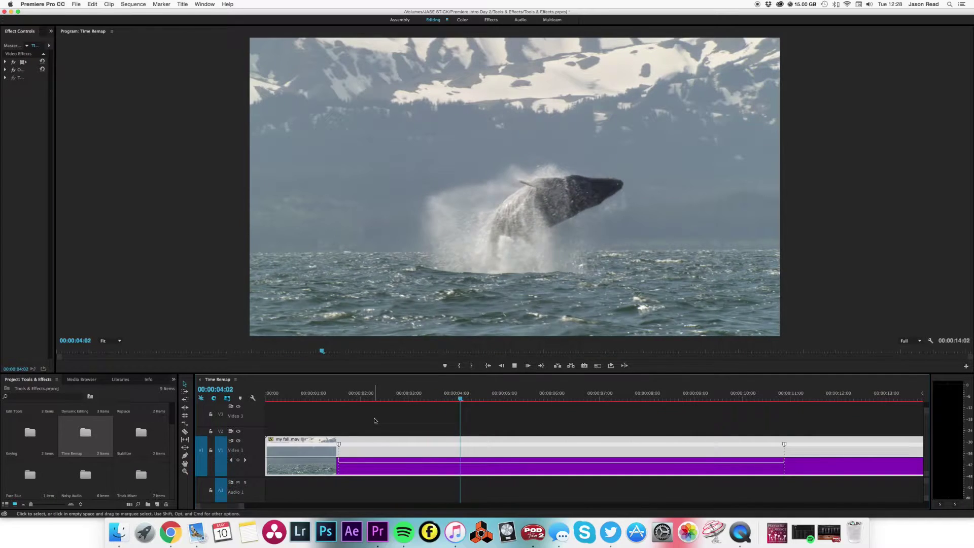
key(space)
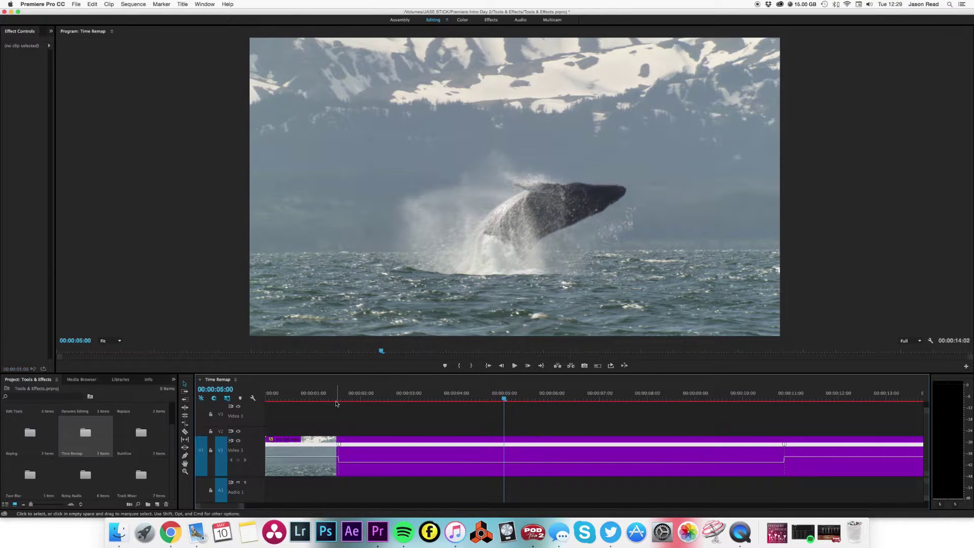
Split both speed keyframes into gradual ramps into and out of the slowed breach.
click(336, 399)
drag(336, 399, 357, 400)
drag(782, 397, 784, 397)
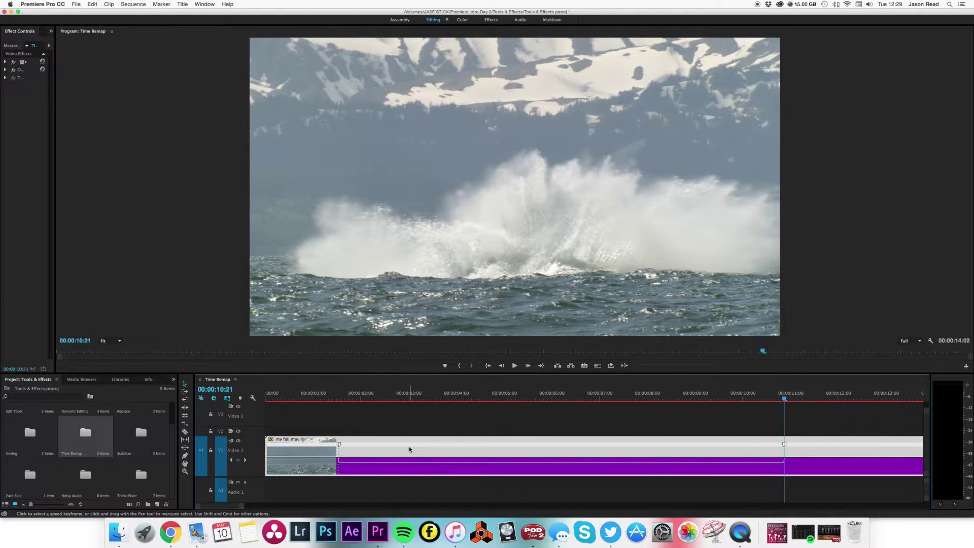
click(339, 444)
drag(339, 445, 384, 449)
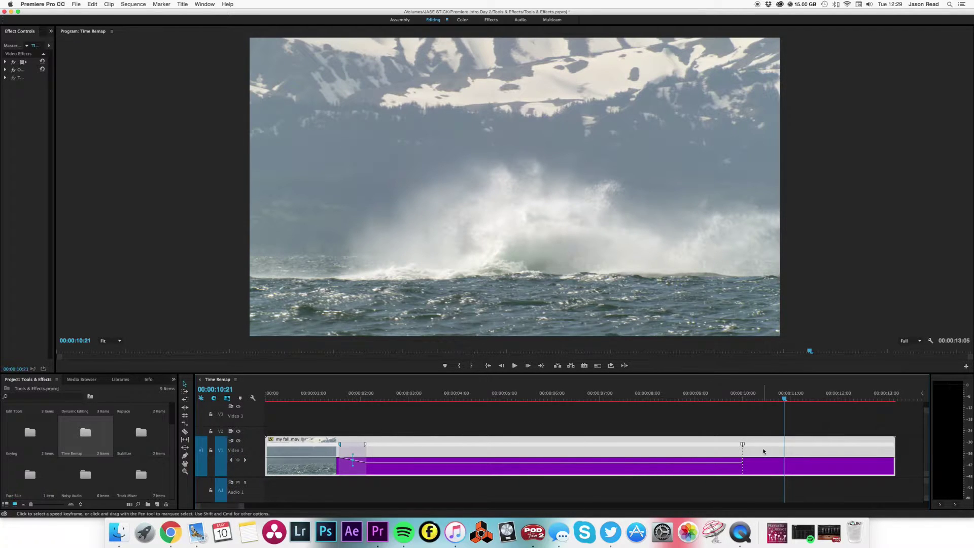
drag(743, 445, 789, 445)
Play back the eased slow motion from 1:15, then zoom the timeline out to the whole clip.
click(337, 396)
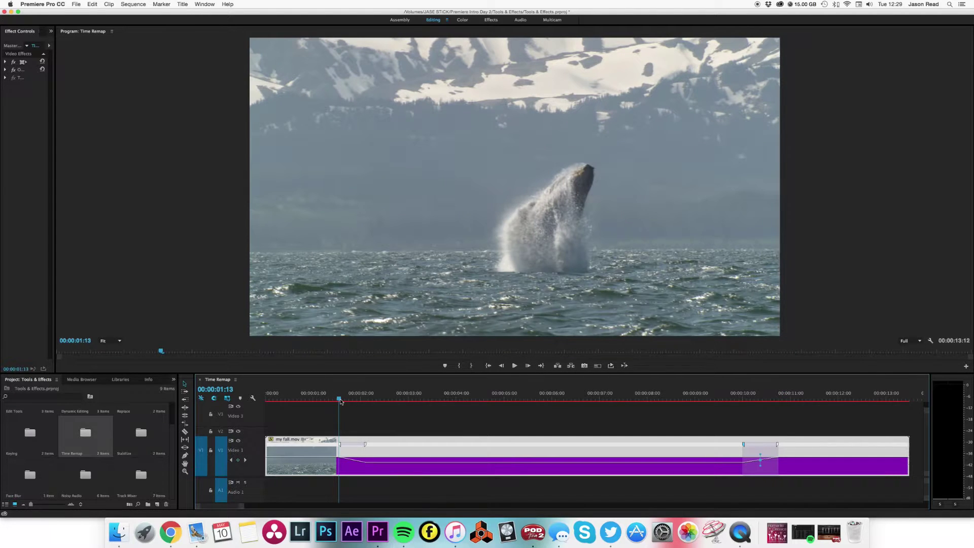
key(space)
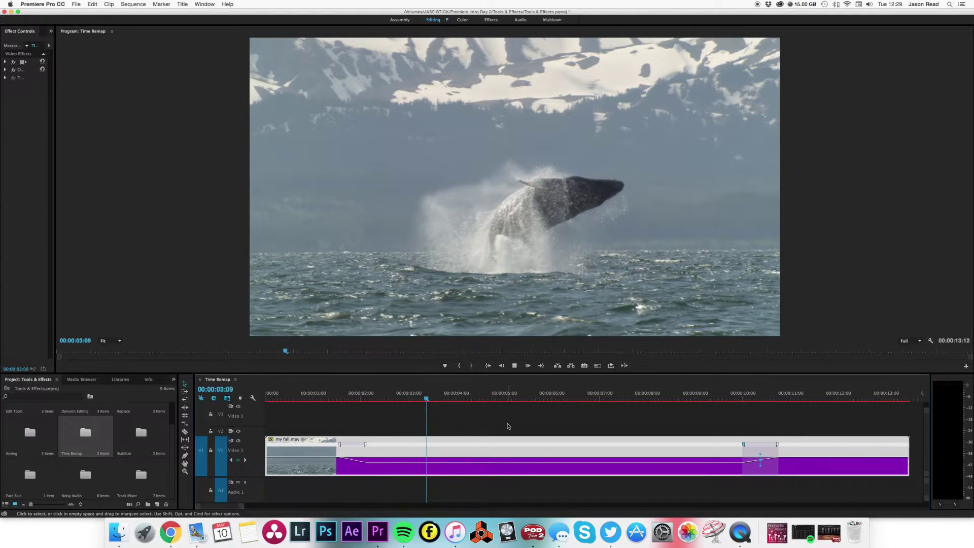
key(space)
drag(468, 398, 424, 410)
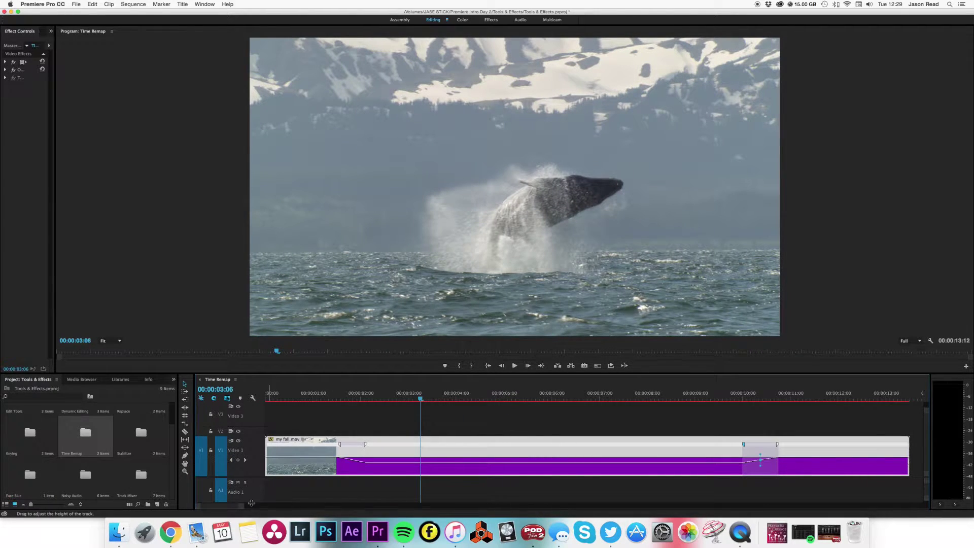
drag(245, 508, 264, 509)
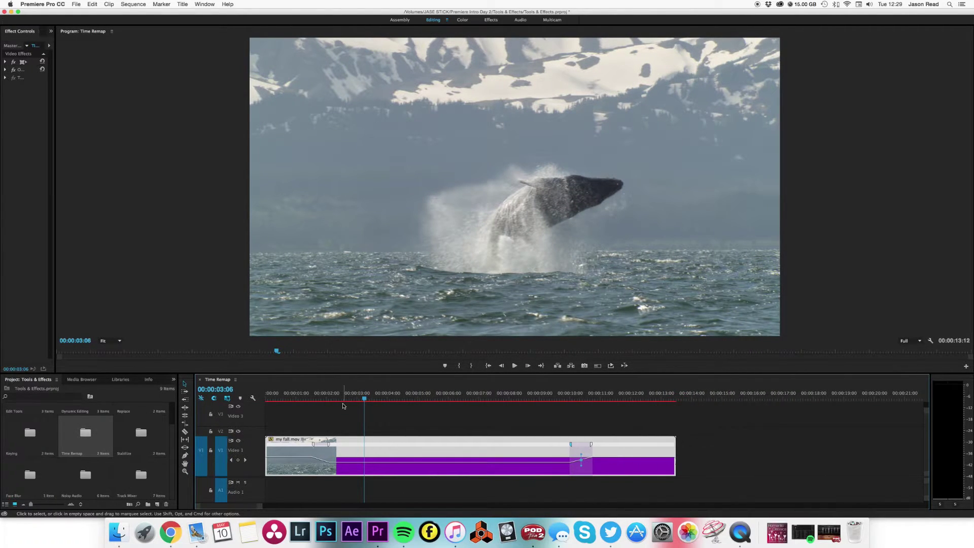
Step three frames through the slowed breach, play it, and scrub back to 5:02.
key(Right)
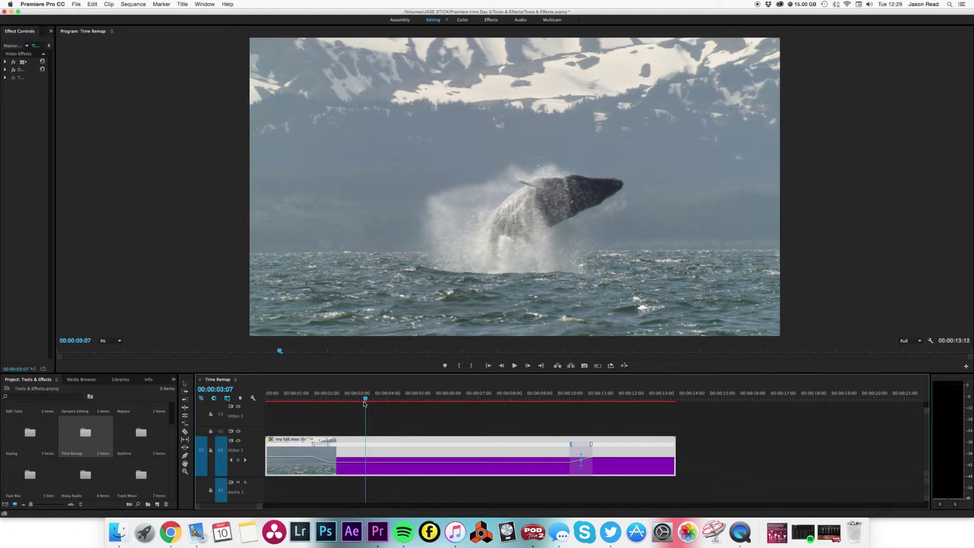
key(Right)
key(Right)
key(Right)
key(Right)
key(Right)
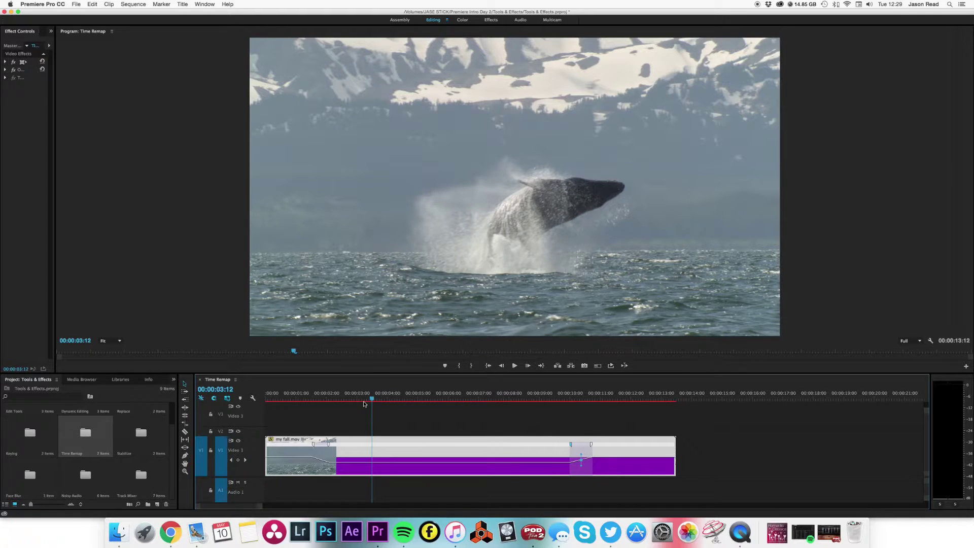
key(Right)
key(Right)
key(Right)
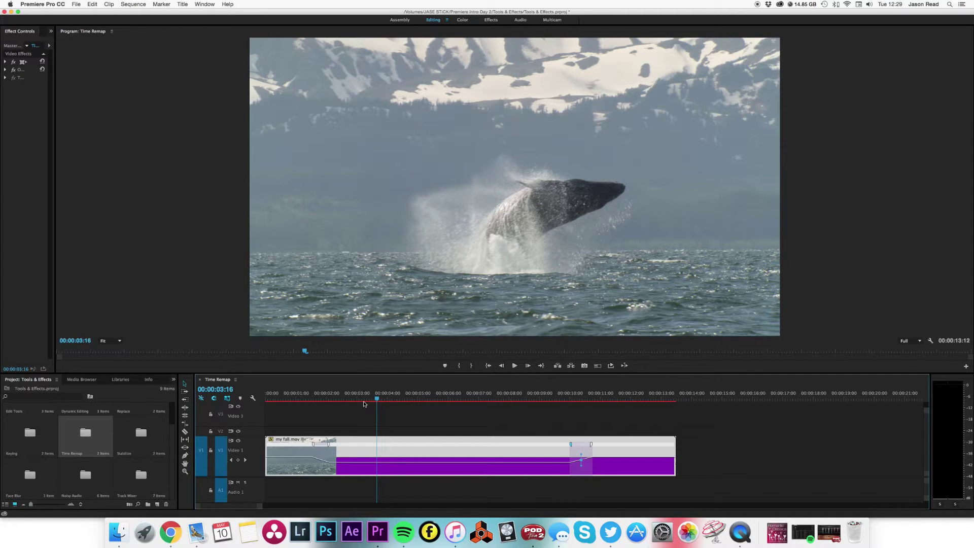
key(space)
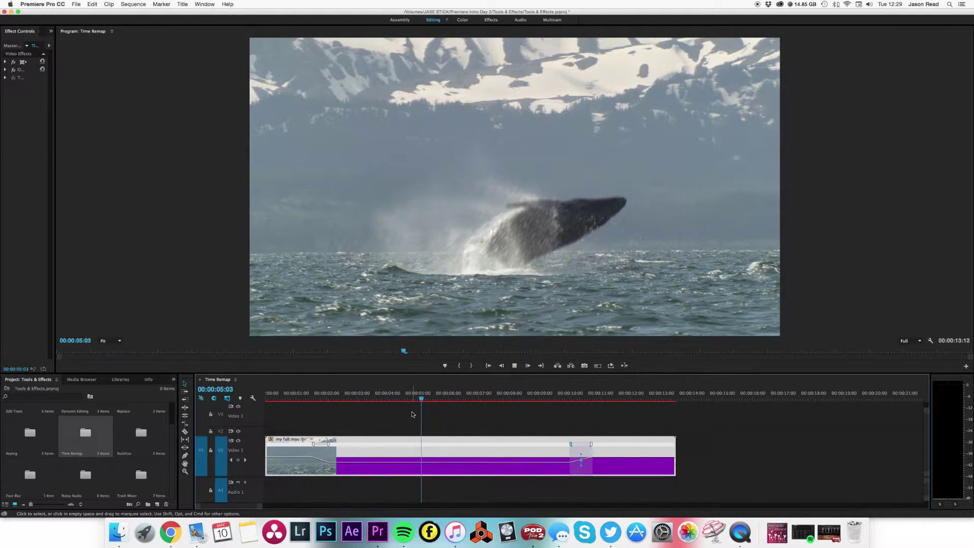
key(space)
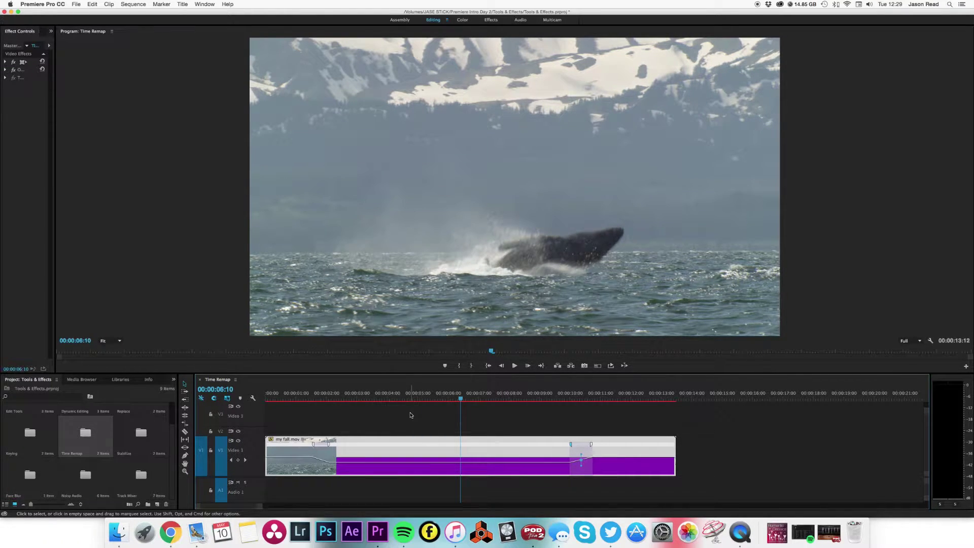
mouse_move(406, 397)
mouse_down()
mouse_move(398, 396)
mouse_move(419, 396)
mouse_up()
Set the whale clip's Time Interpolation to Optical Flow.
right_click(466, 443)
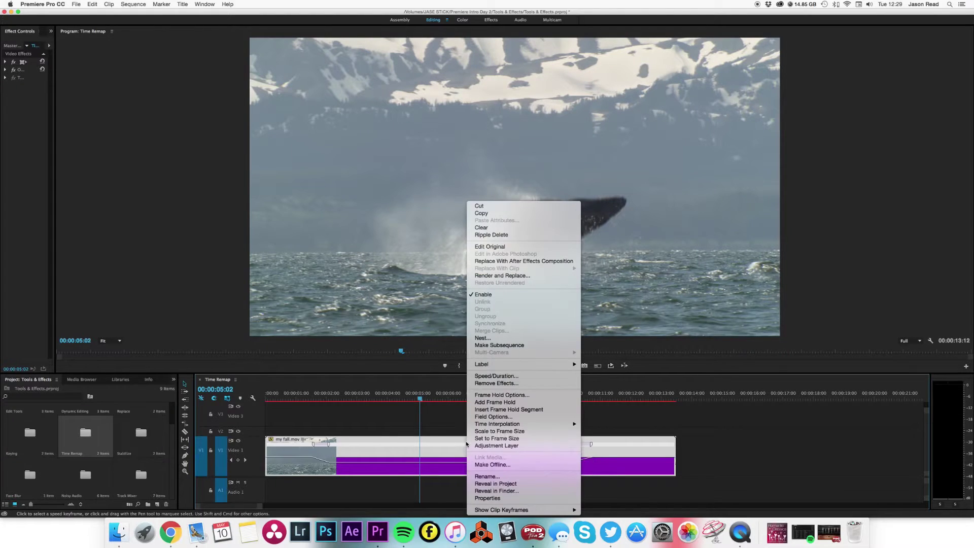
click(426, 415)
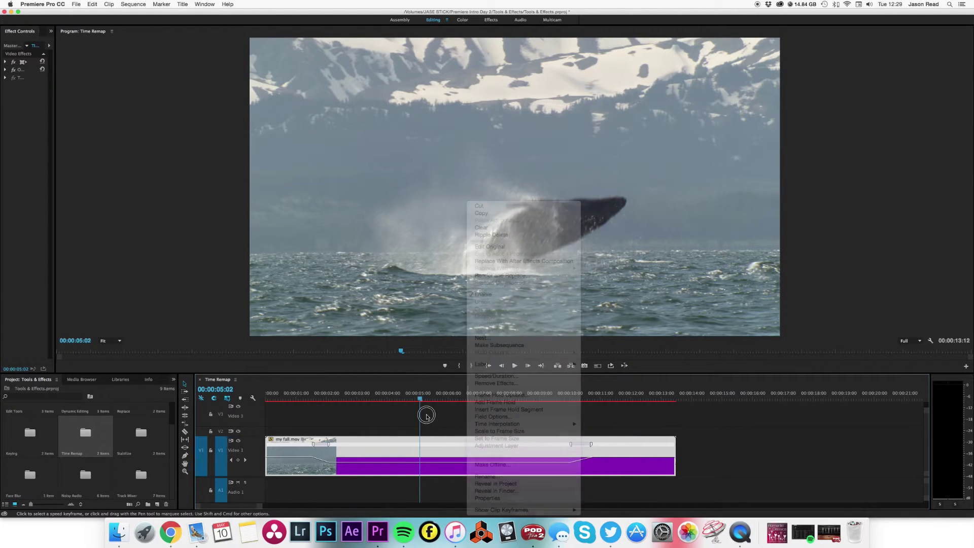
right_click(427, 440)
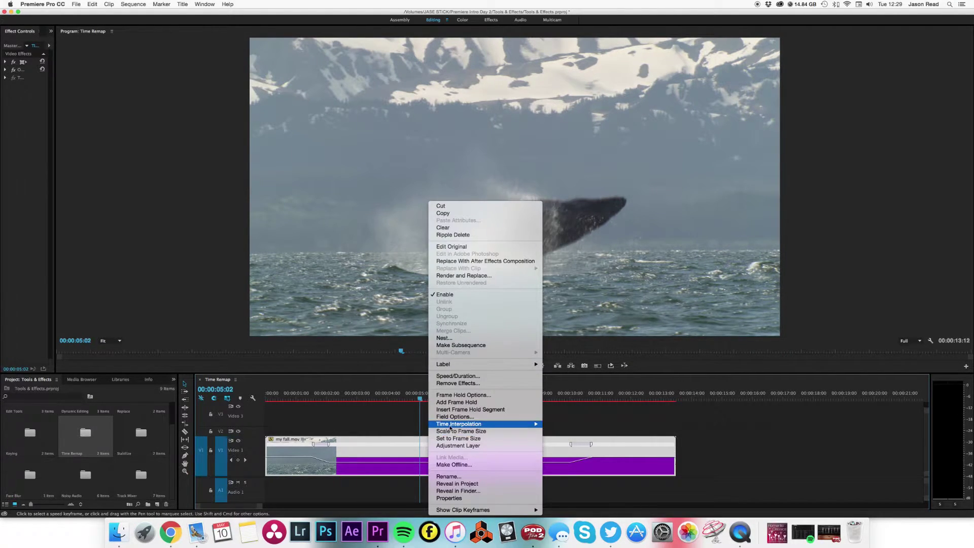
mouse_move(450, 428)
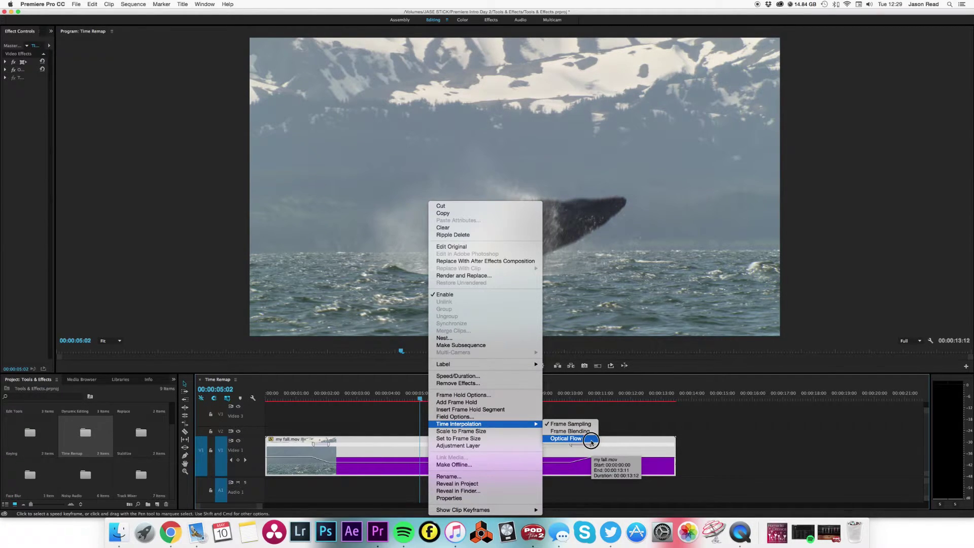
click(566, 439)
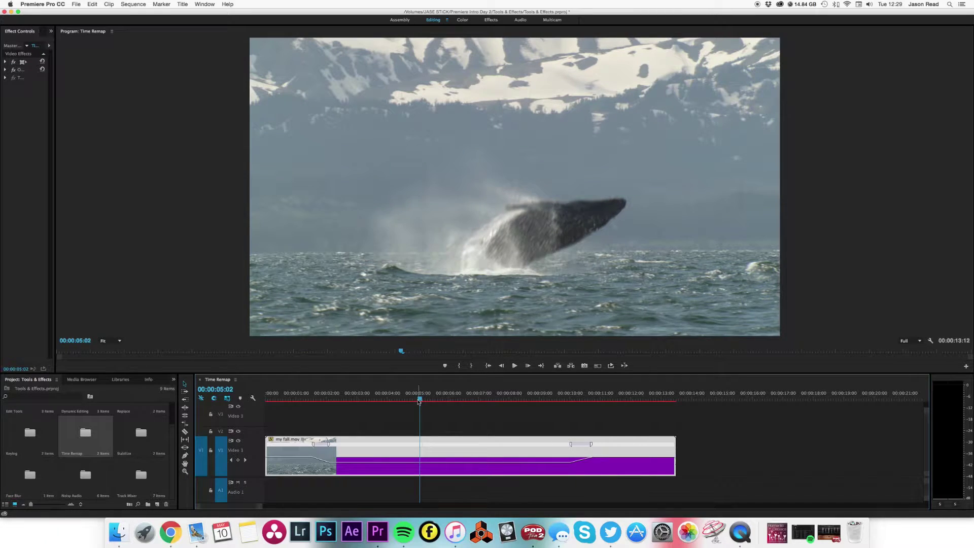
Place the playhead at 4:23 and render the timeline's effects previews.
mouse_move(421, 399)
mouse_down()
mouse_move(383, 404)
mouse_move(444, 404)
mouse_move(403, 403)
mouse_move(413, 403)
mouse_up()
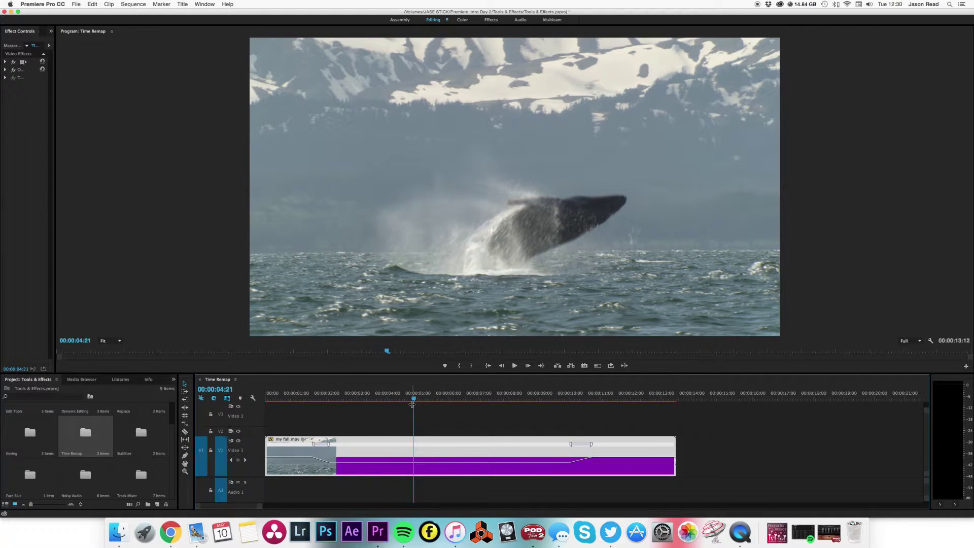
click(416, 401)
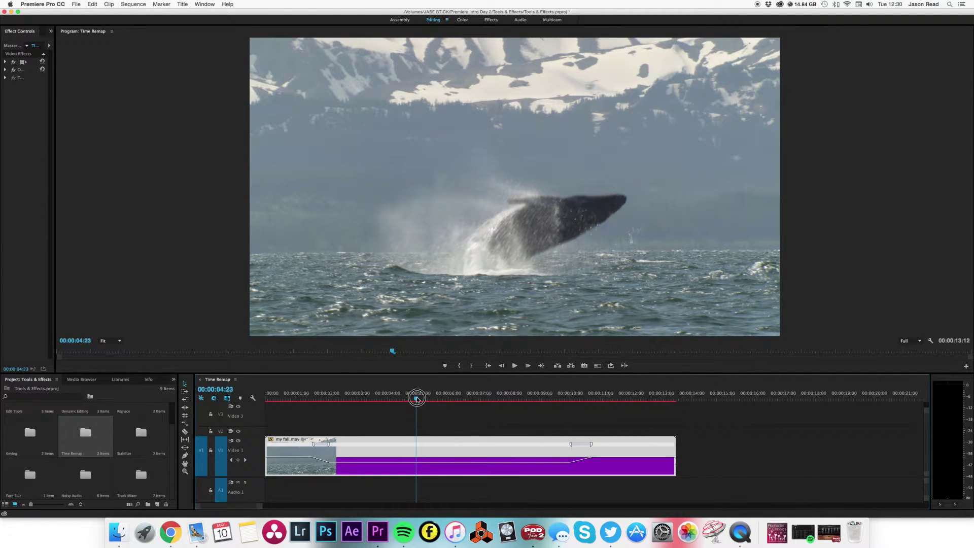
key(Return)
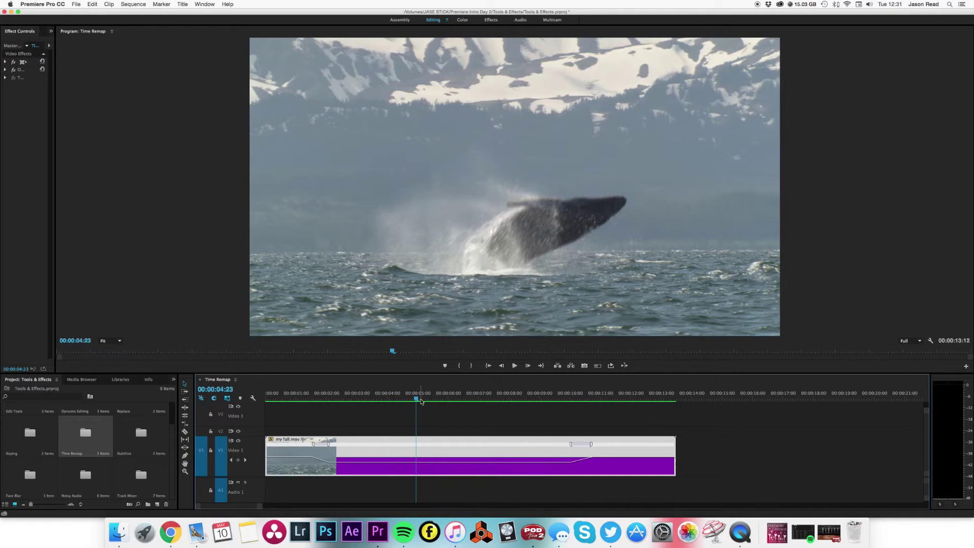
key(Right)
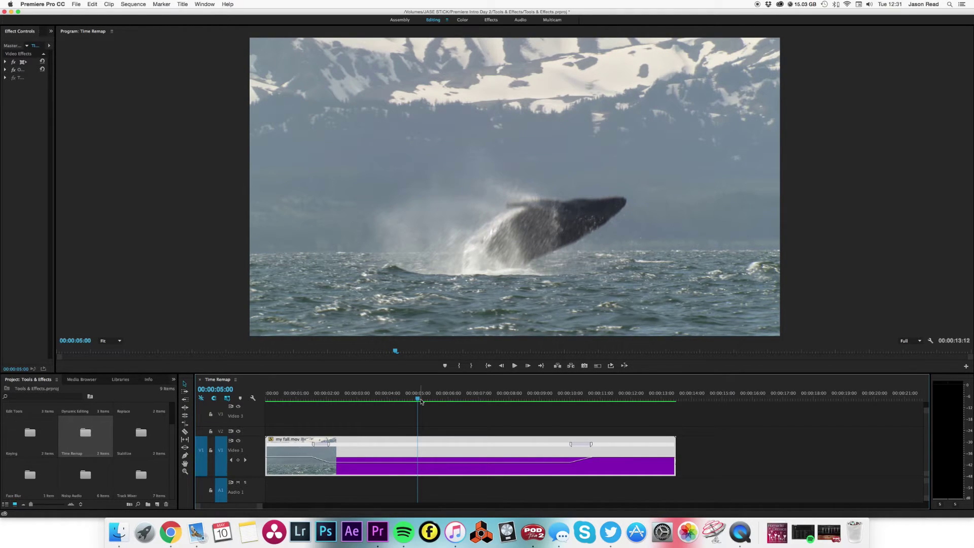
key(Right)
key(Right)
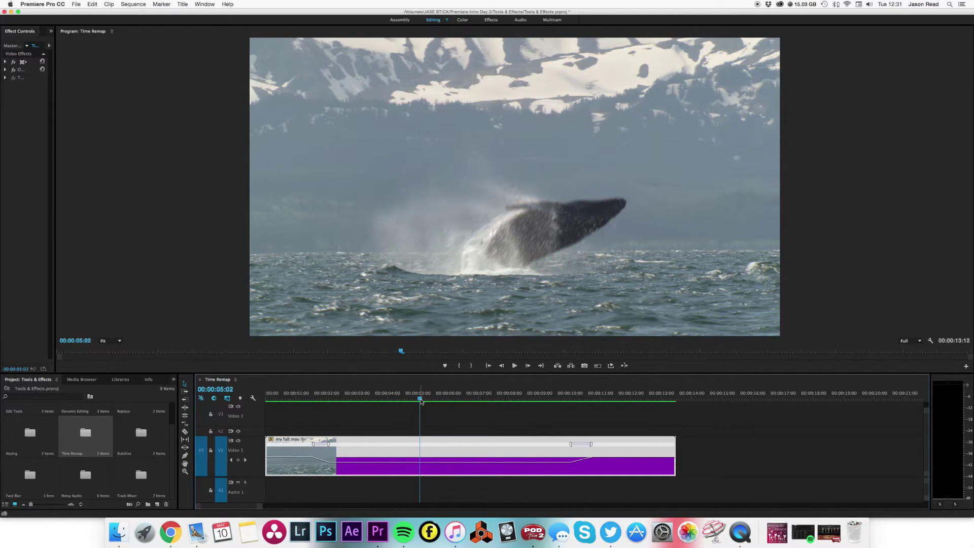
key(Right)
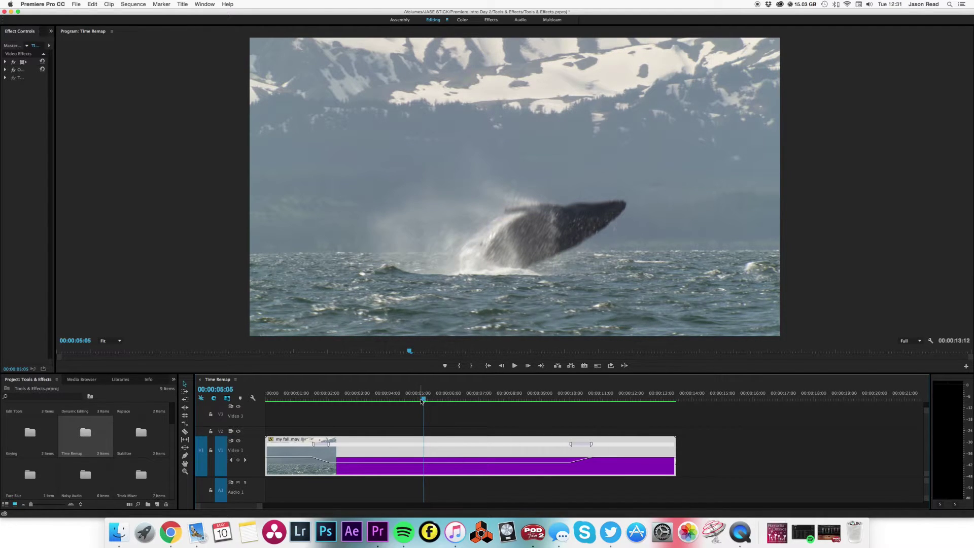
click(335, 400)
key(space)
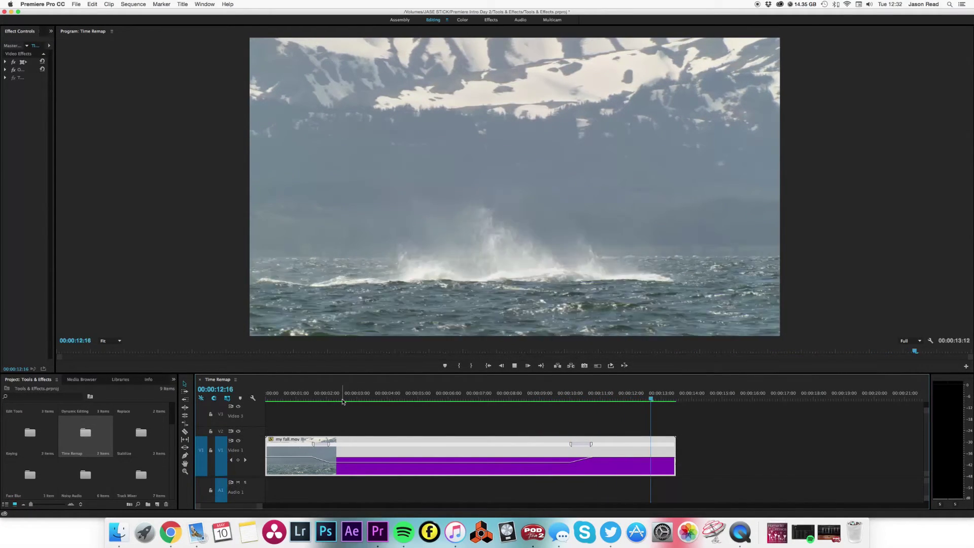
Stop playback, deselect the clip, and move the playhead back to the breach.
key(space)
click(410, 414)
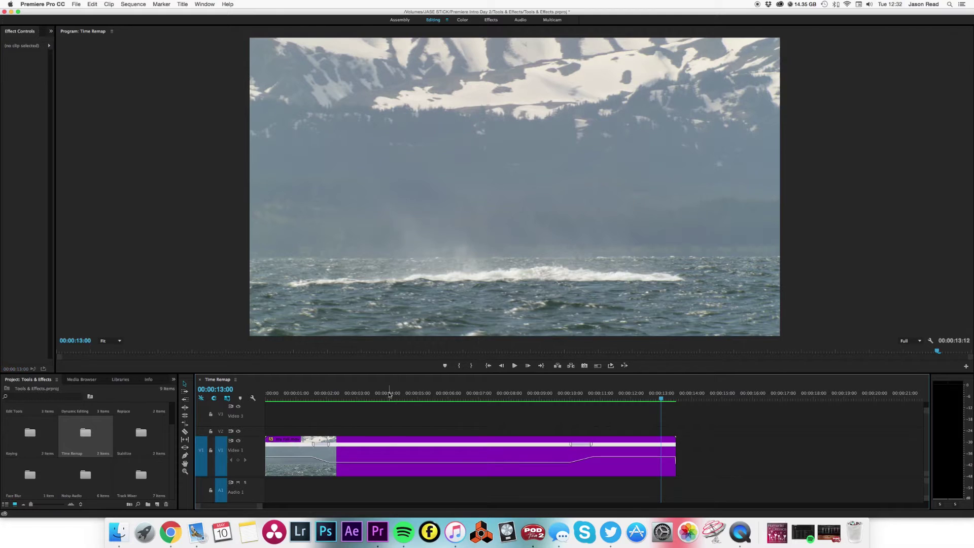
click(362, 350)
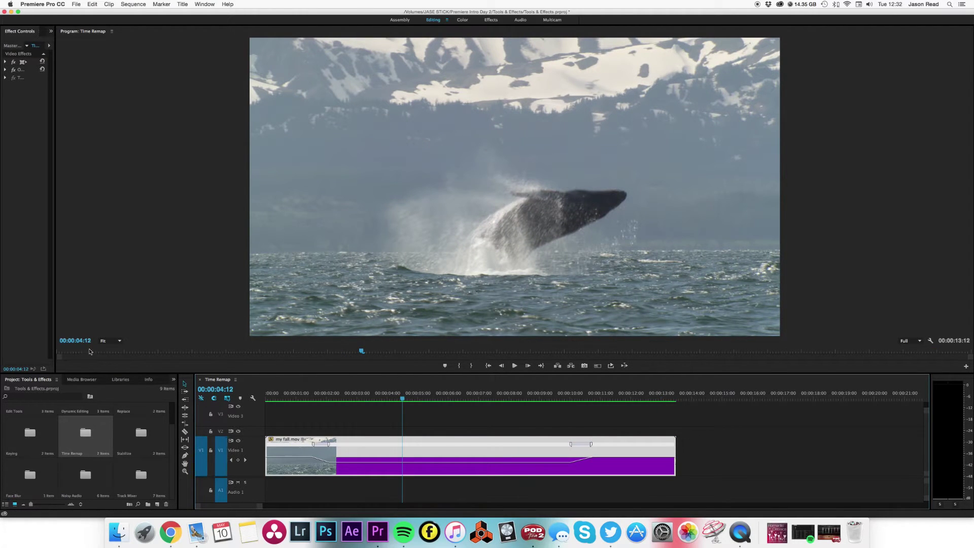
Drag a second copy of 'my fall.mov' from the Source monitor onto V1 after a gap.
double_click(377, 450)
click(29, 190)
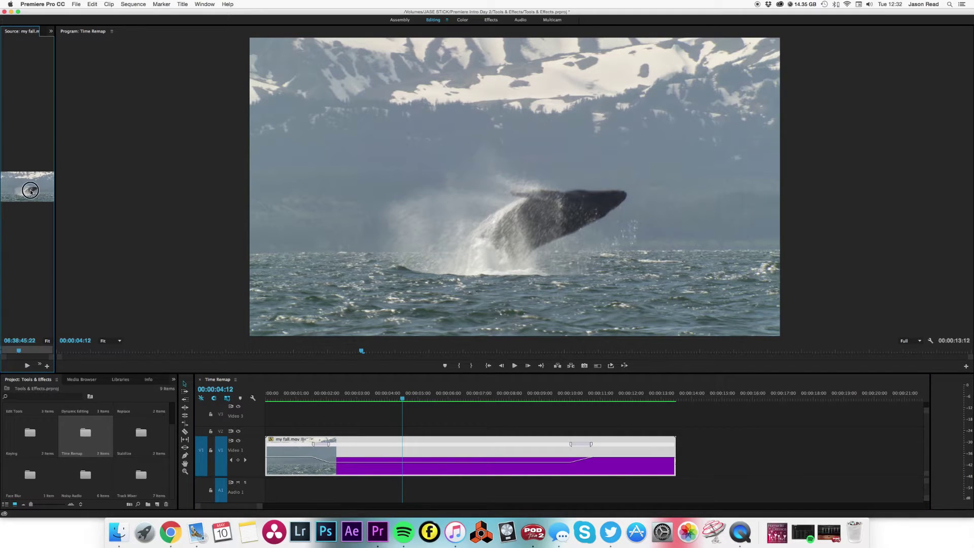
drag(29, 191, 724, 465)
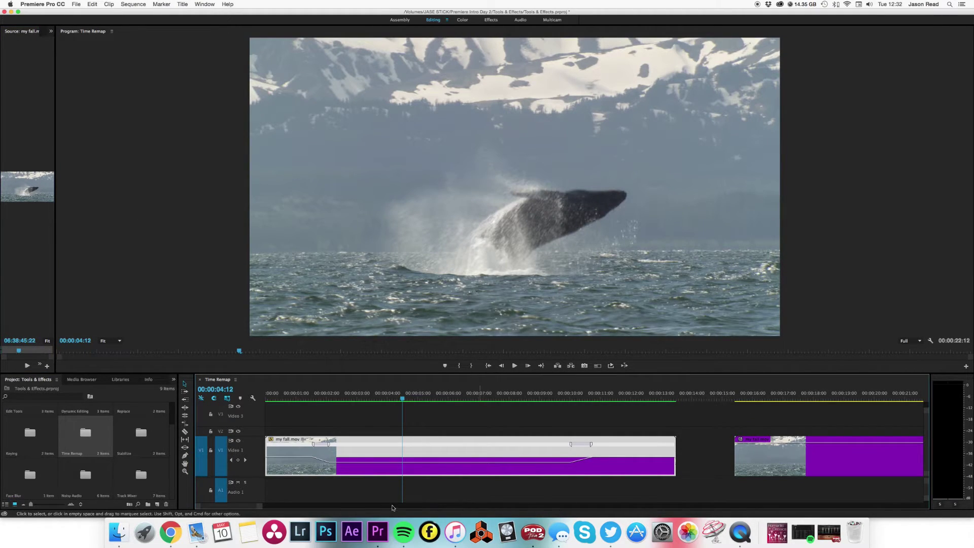
drag(262, 506, 307, 507)
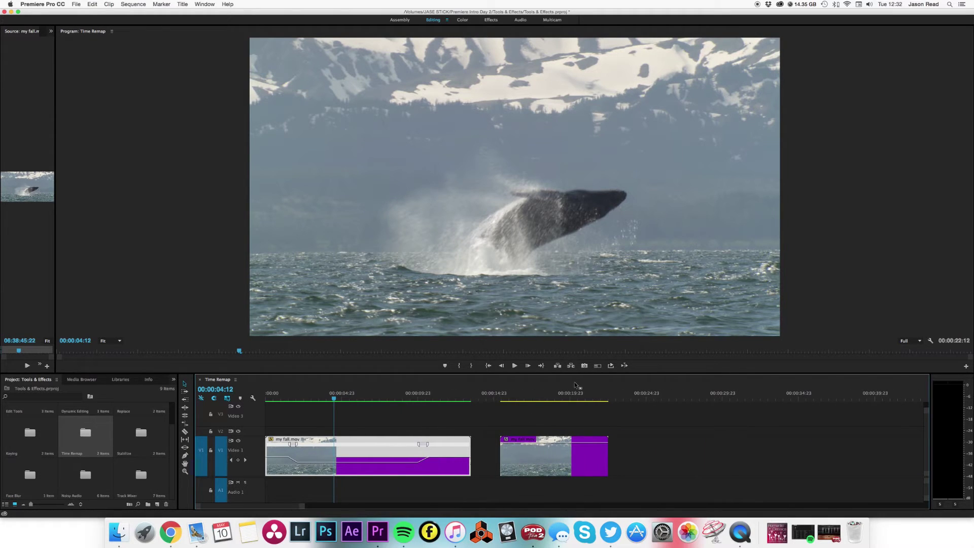
drag(544, 395, 548, 397)
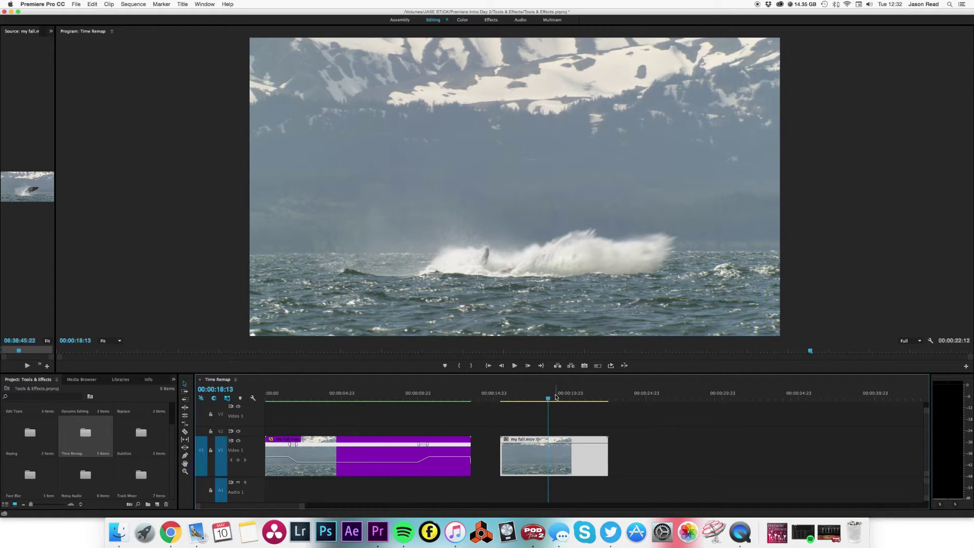
Display Time Remapping > Speed on the second whale clip.
key(p)
click(548, 444)
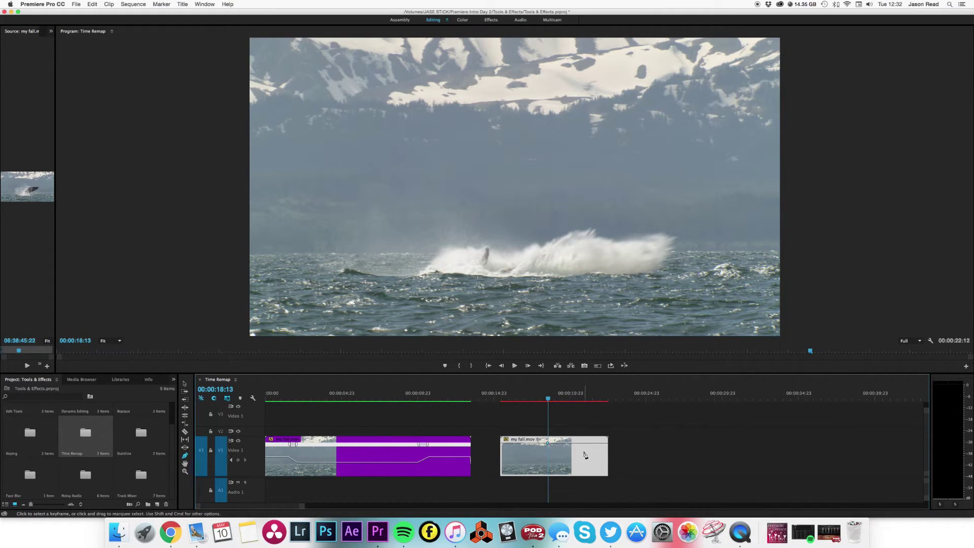
click(506, 439)
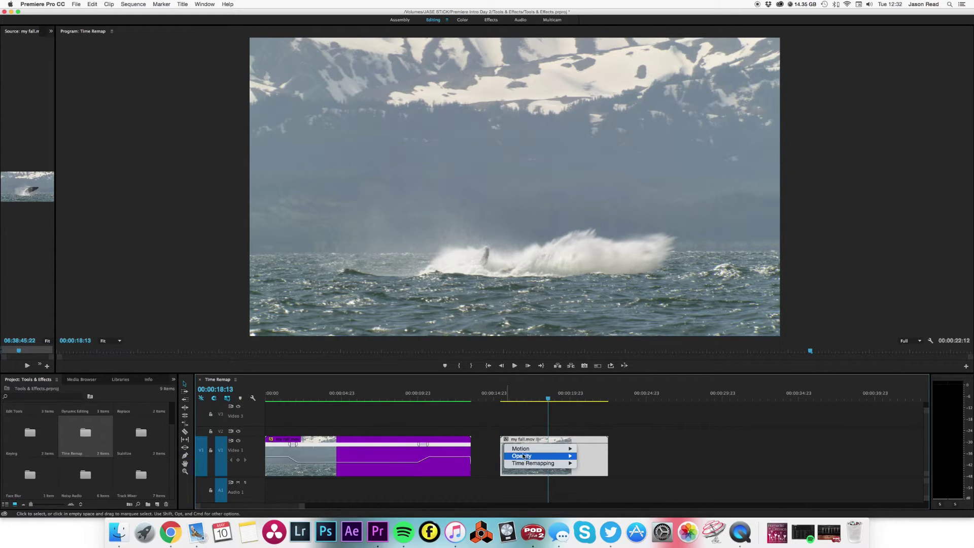
mouse_move(537, 464)
click(588, 463)
Add a speed keyframe at the breach and drag it into a -100% rewind section, then review it.
key(p)
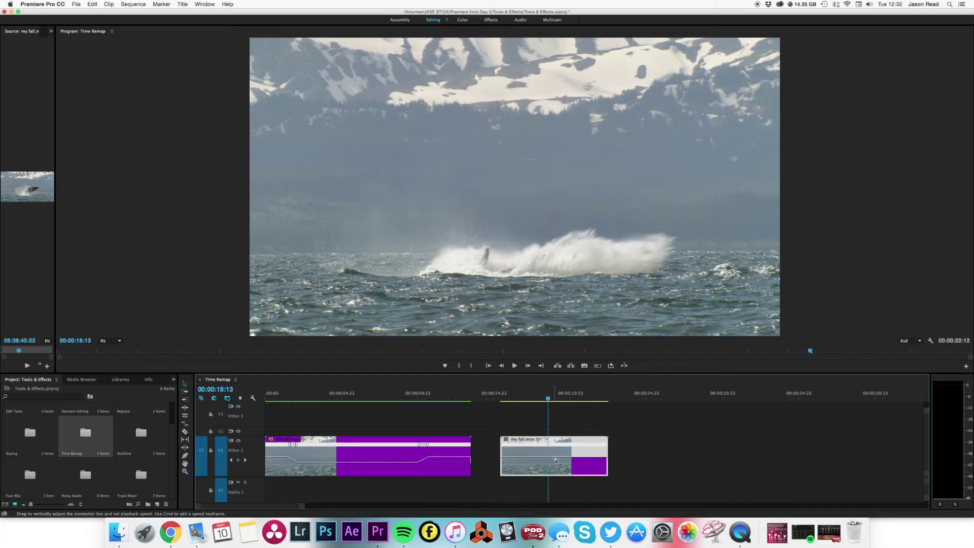
click(548, 459)
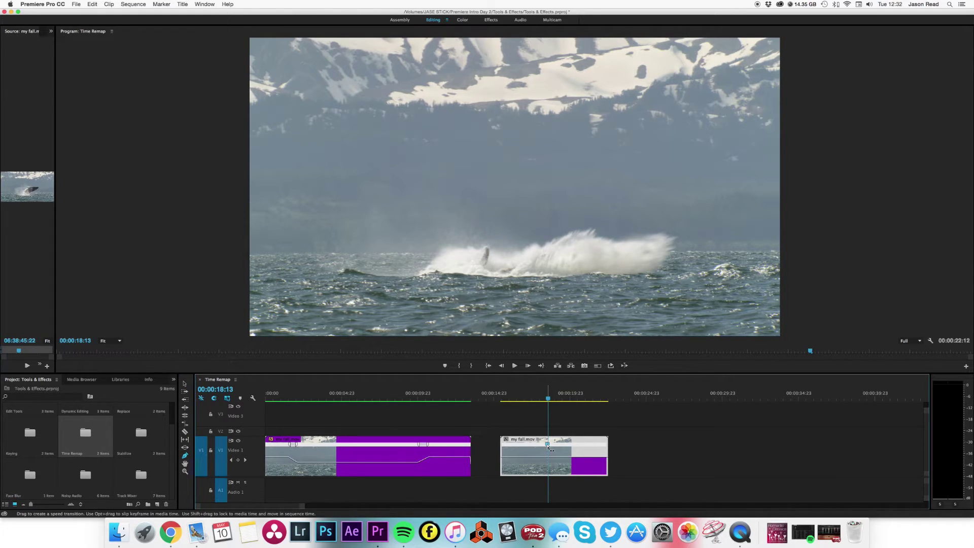
drag(548, 445, 631, 454)
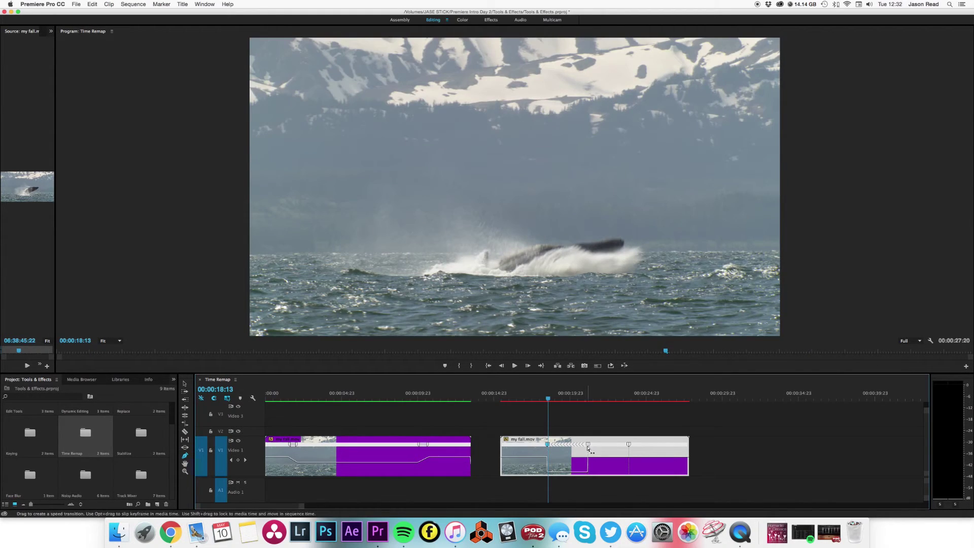
key(space)
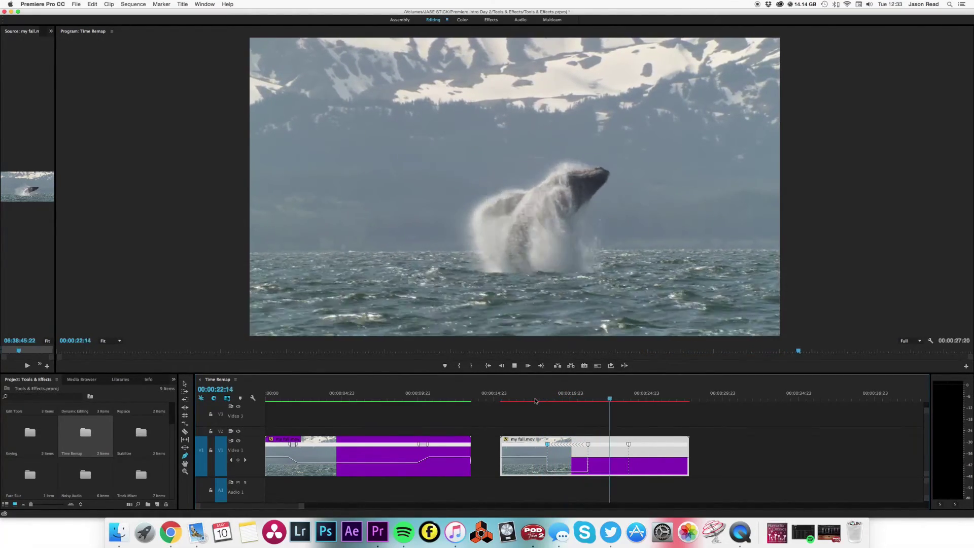
drag(575, 401, 616, 401)
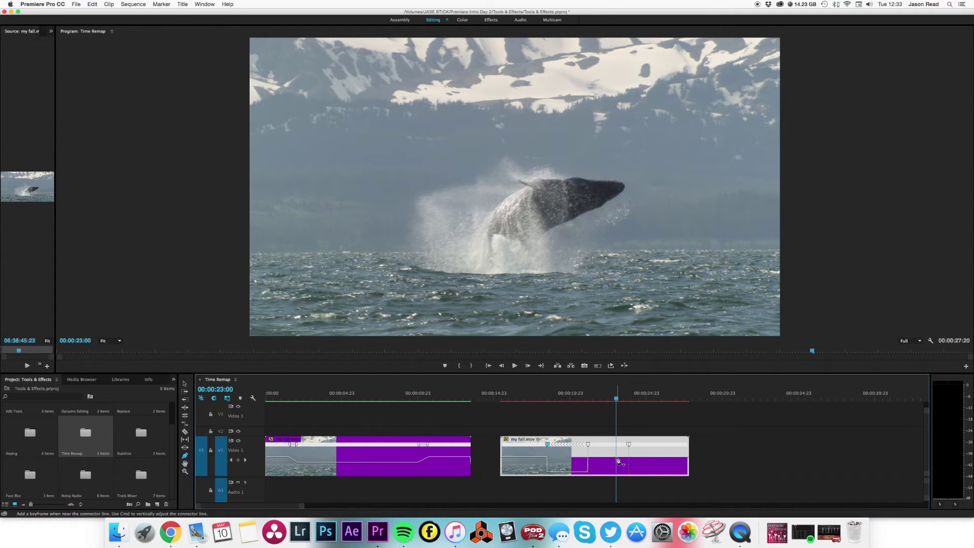
Add a speed keyframe after the rewind and stretch it into a 0% freeze-frame hold.
click(616, 460)
drag(617, 445, 694, 446)
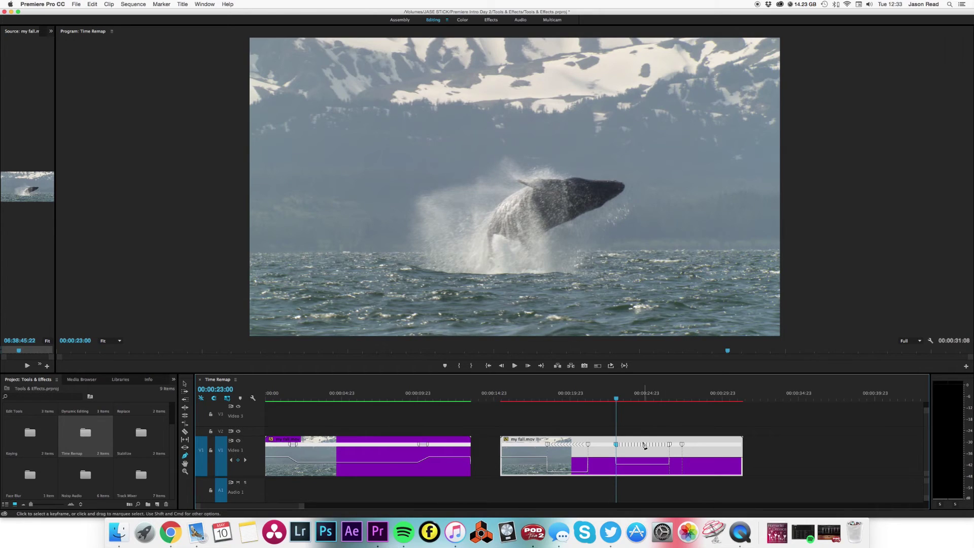
key(space)
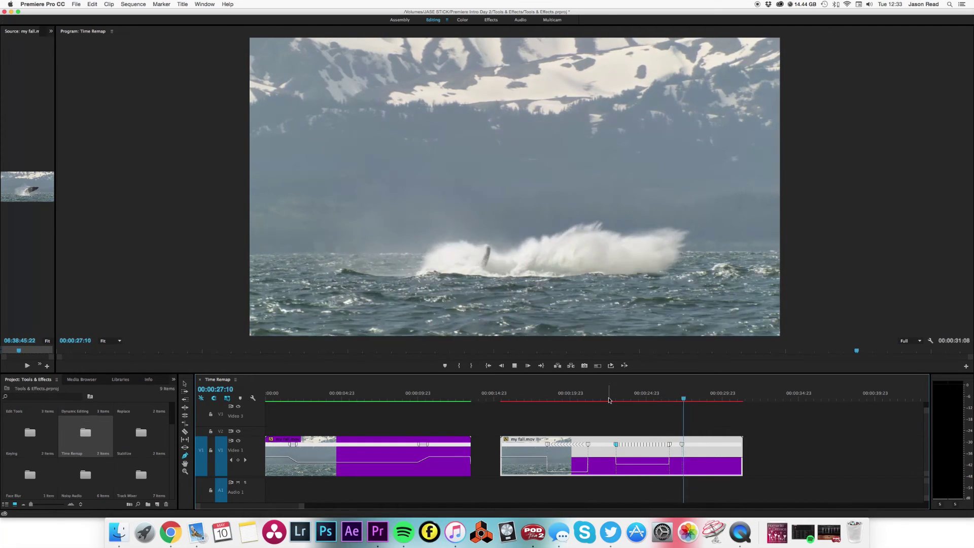
key(space)
Ramp the speed change gradually and play the edited section from before the rewind.
drag(591, 448, 547, 446)
click(541, 396)
key(space)
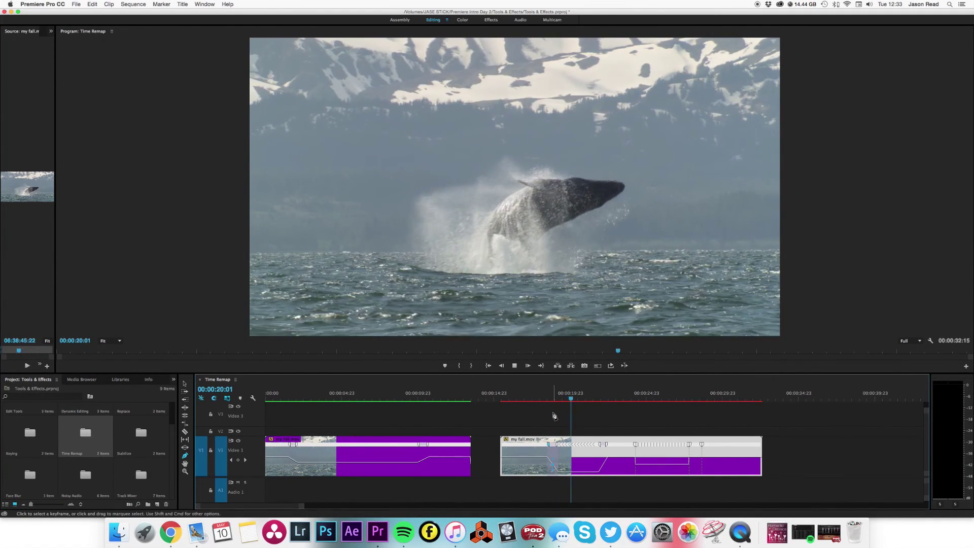
key(space)
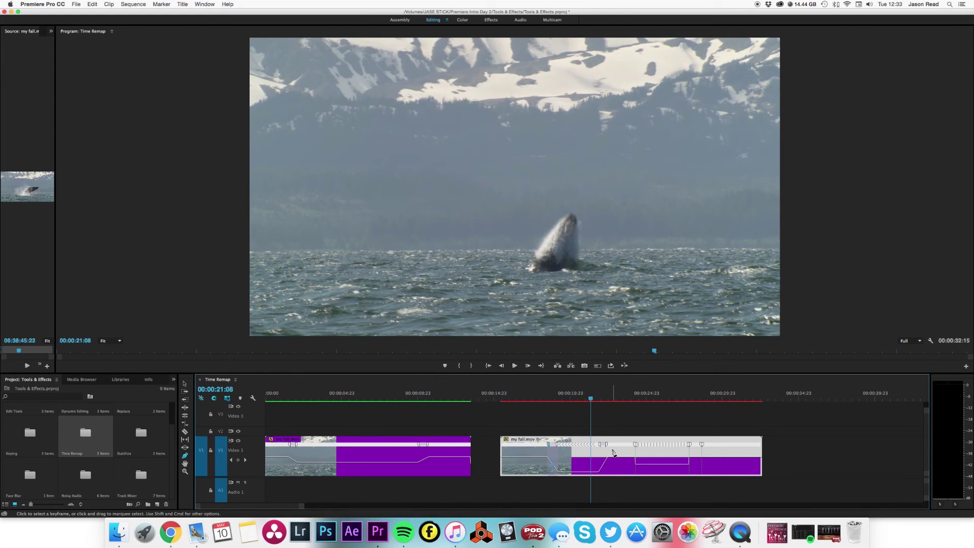
Choose Time Interpolation > Optical Flow for the second 'my fall.mov' clip.
right_click(612, 448)
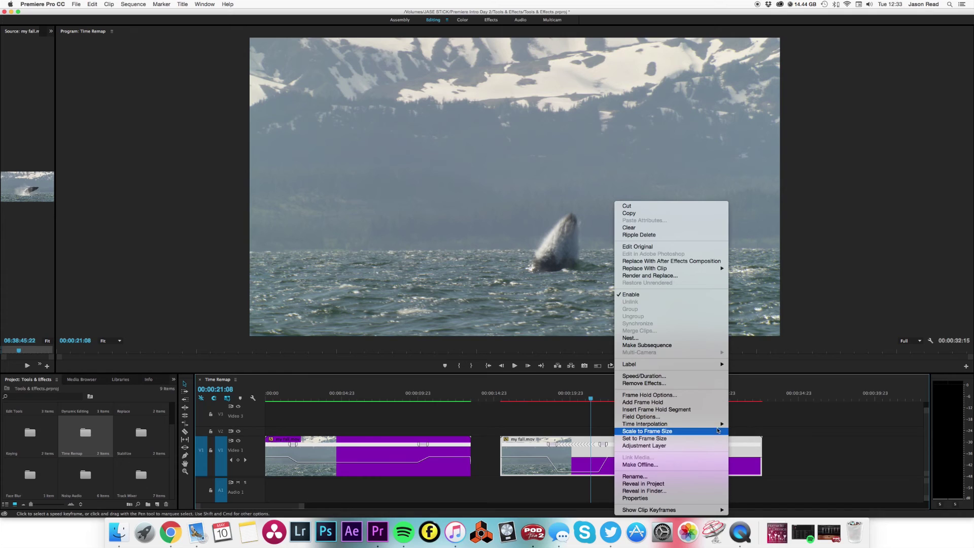
mouse_move(720, 424)
click(749, 439)
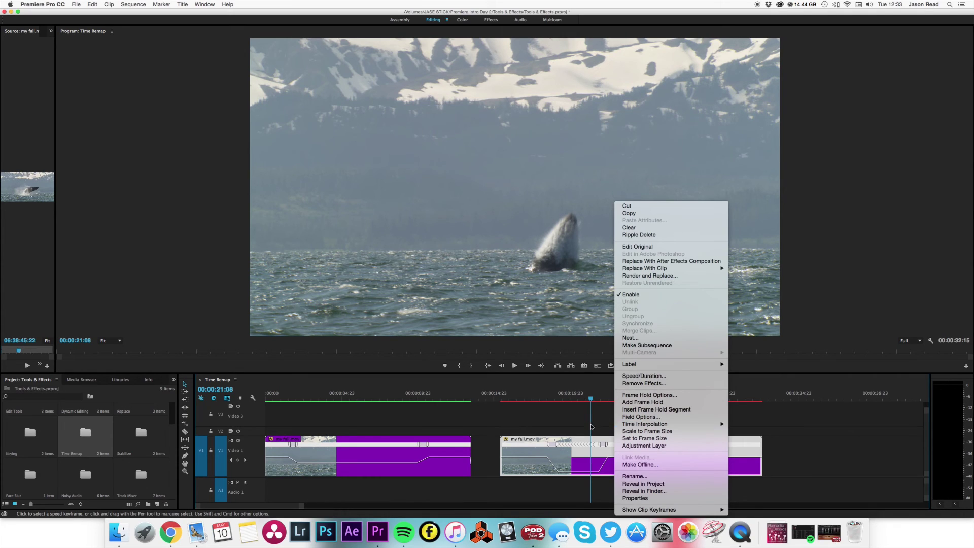